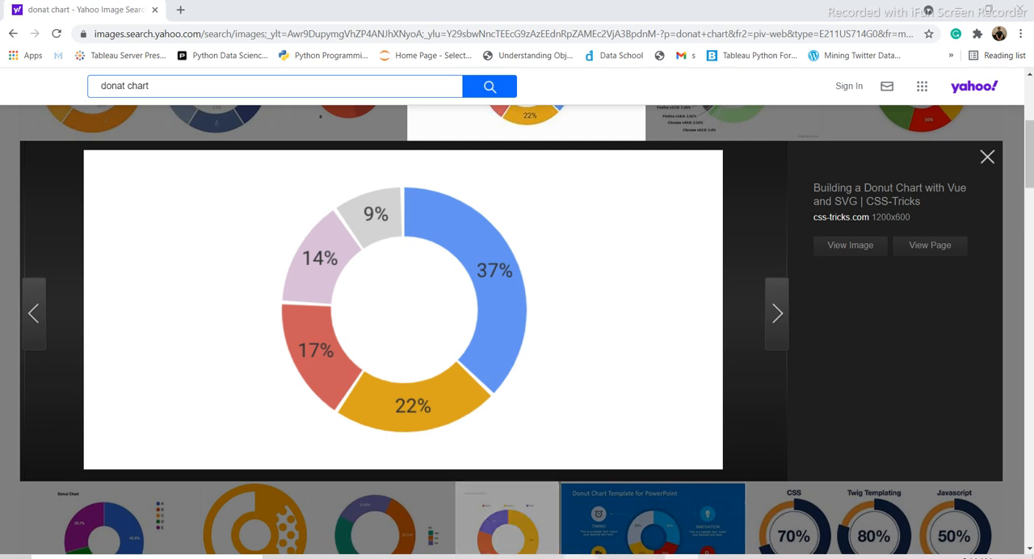
- Switch to Tableau and show the Sales measure as text in Sheet 1
click(581, 558)
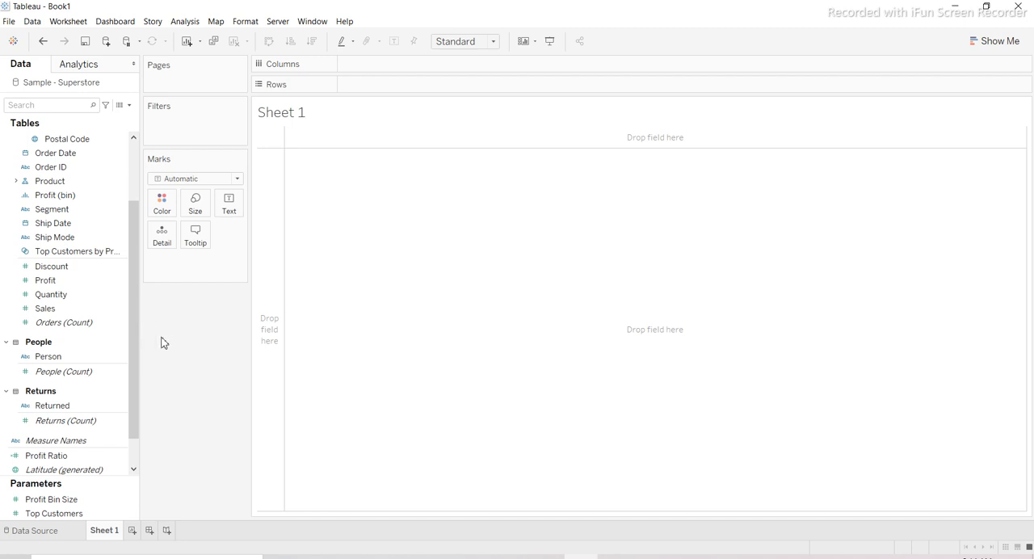
drag(134, 359, 136, 280)
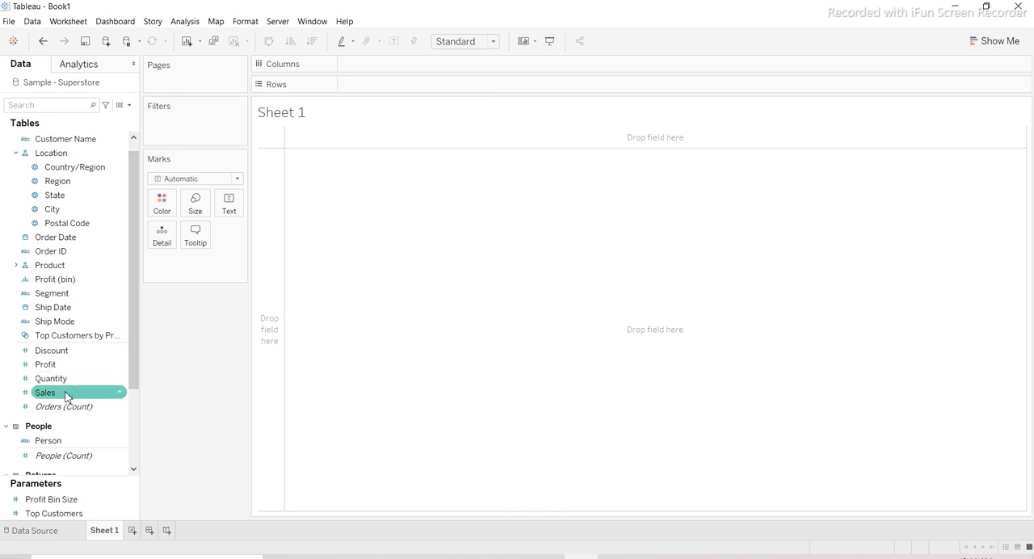
drag(69, 395, 230, 210)
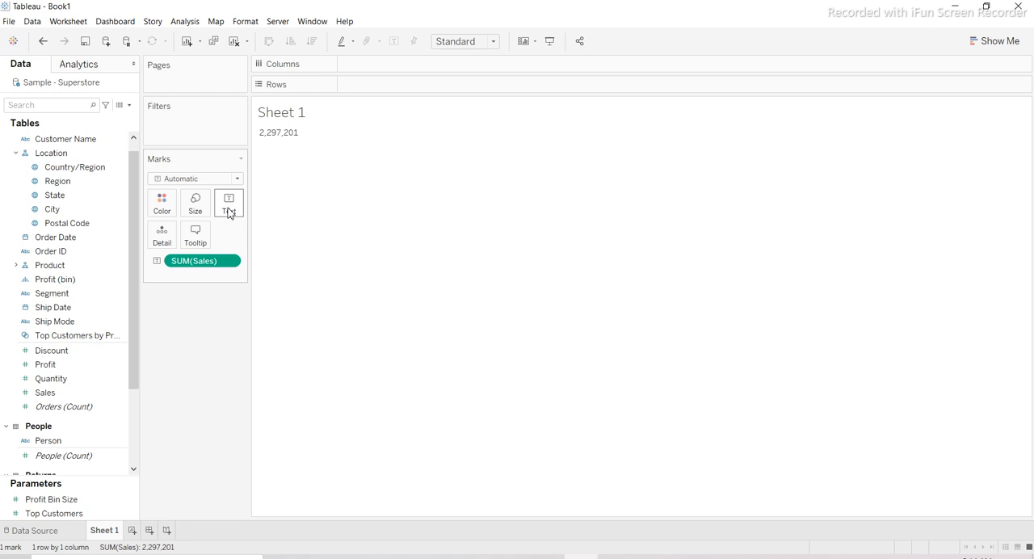
- Color the marks by Segment and change the mark type to Pie
click(121, 213)
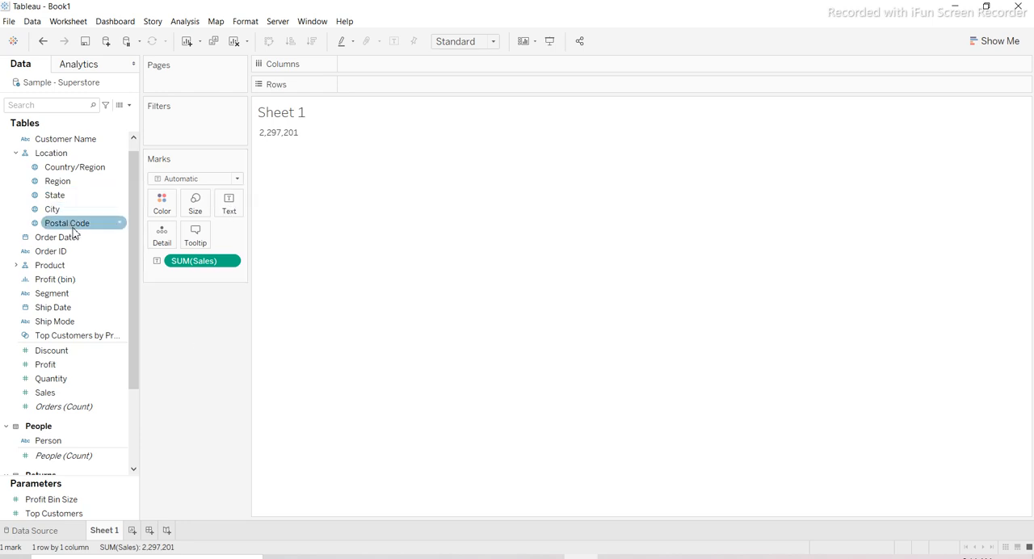
drag(74, 295, 161, 209)
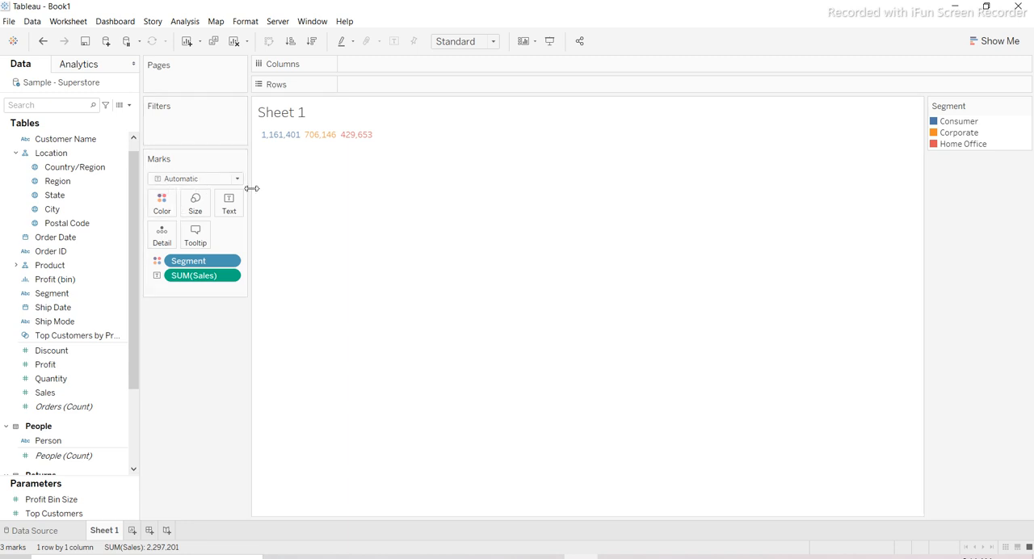
click(206, 178)
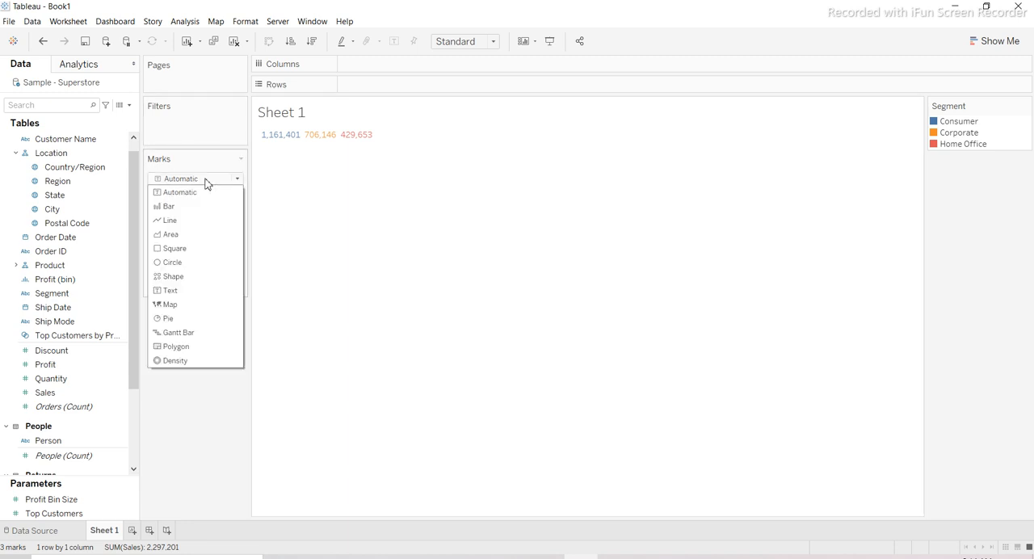
click(168, 322)
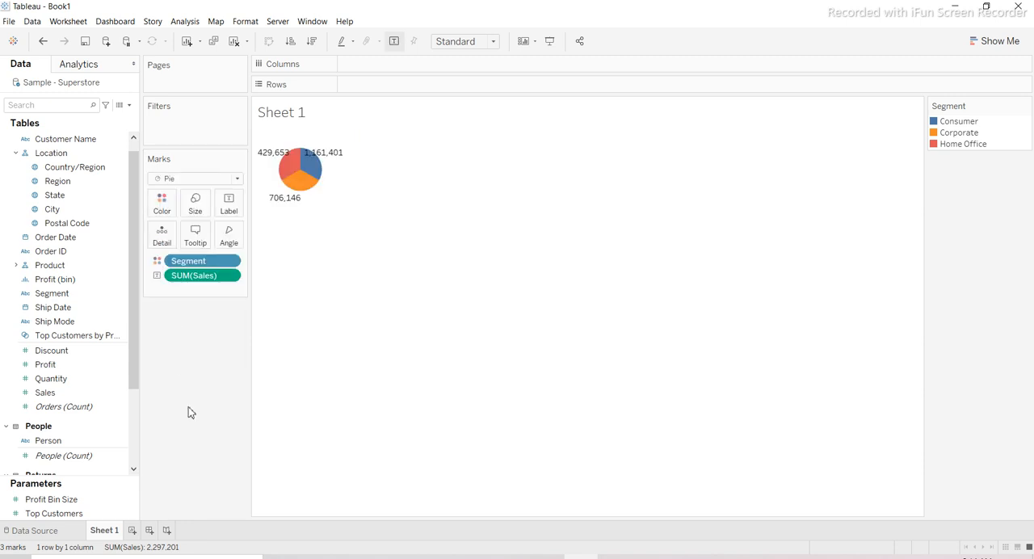
- Create a calculated field named axis with the formula MIN(0)
drag(133, 375, 137, 125)
click(130, 107)
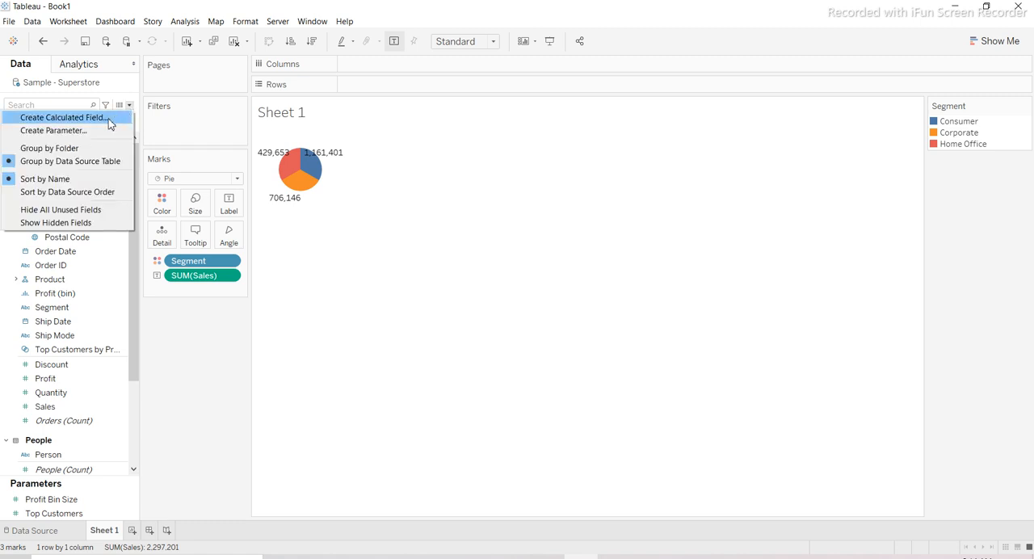
click(109, 124)
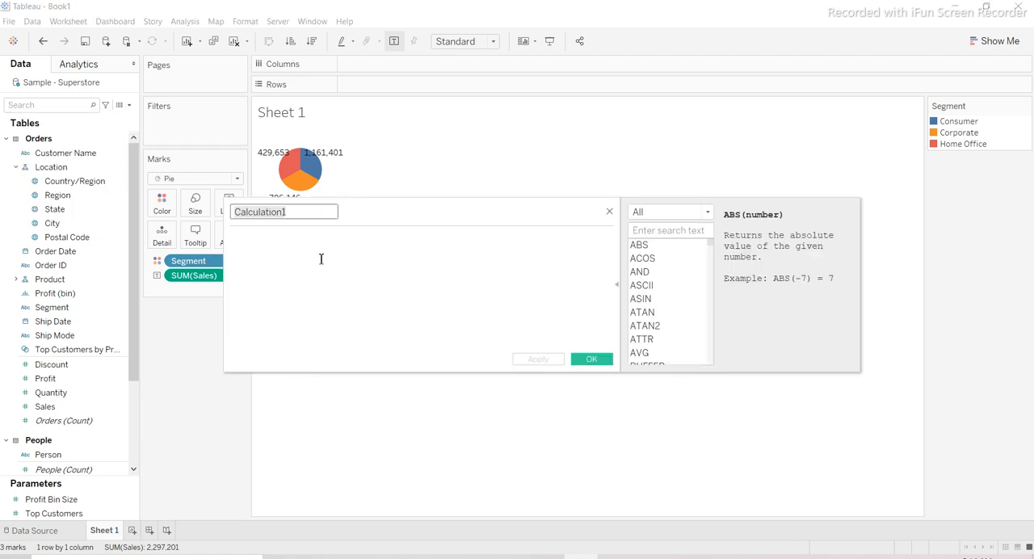
click(305, 219)
key(ctrl+a)
text(axis)
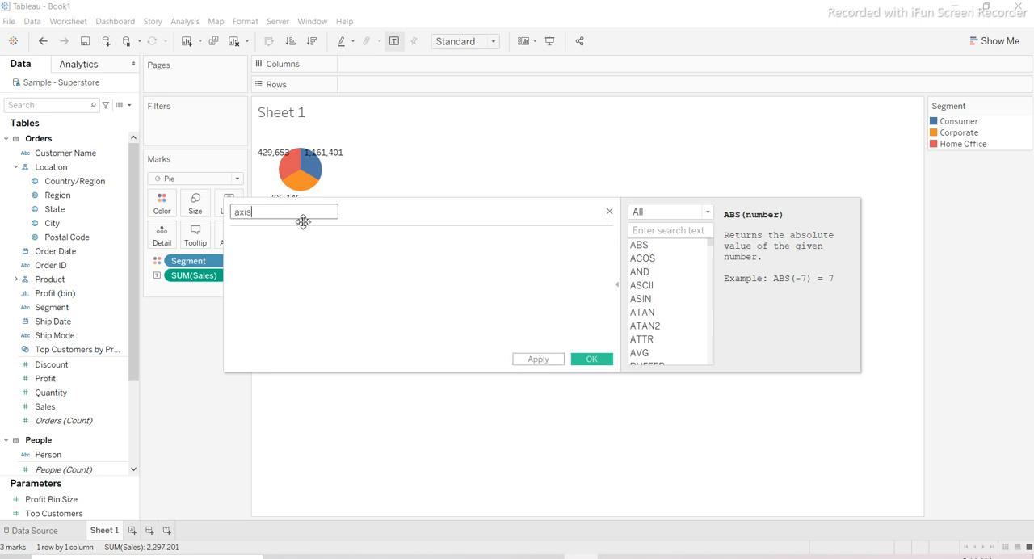
click(306, 245)
text(min)
key(Return)
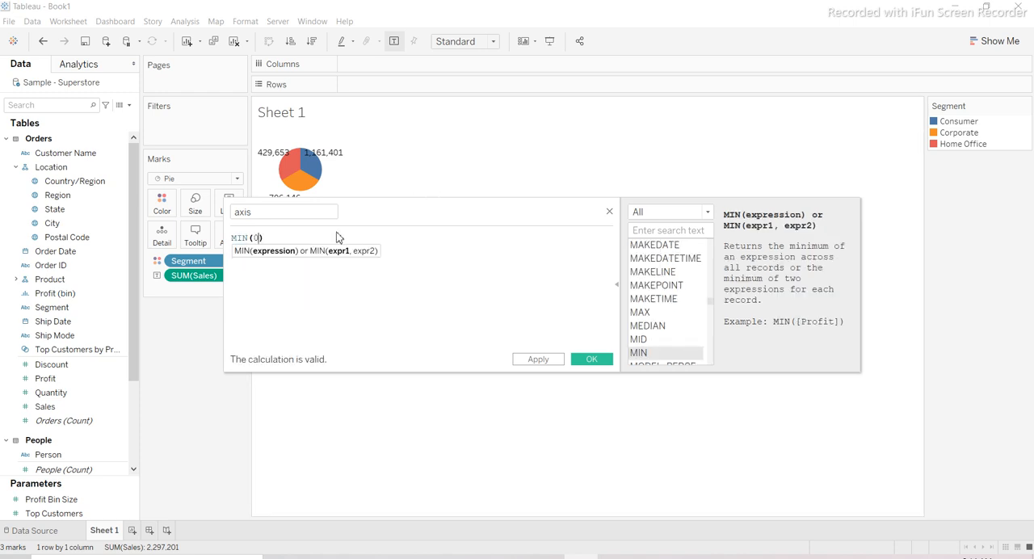
click(329, 237)
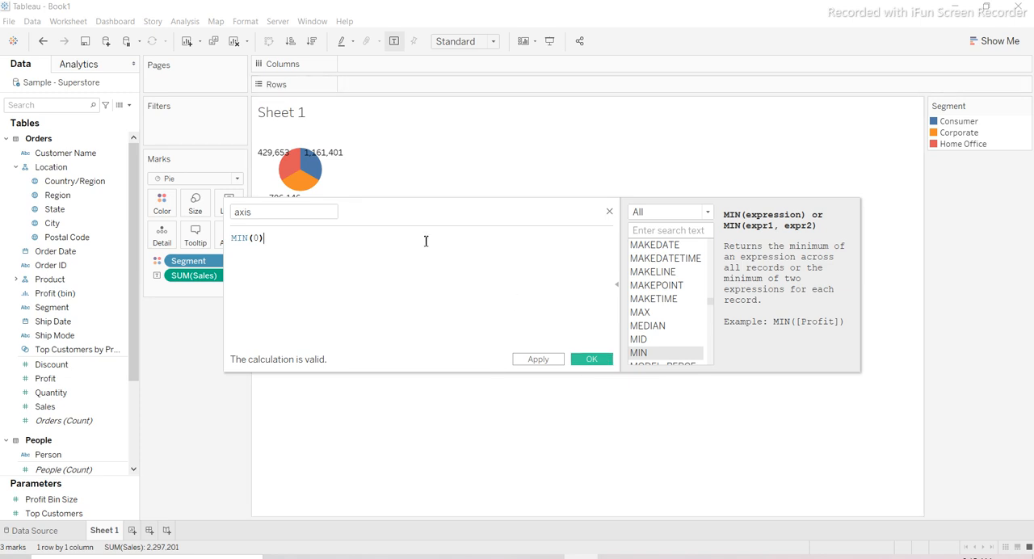
click(596, 363)
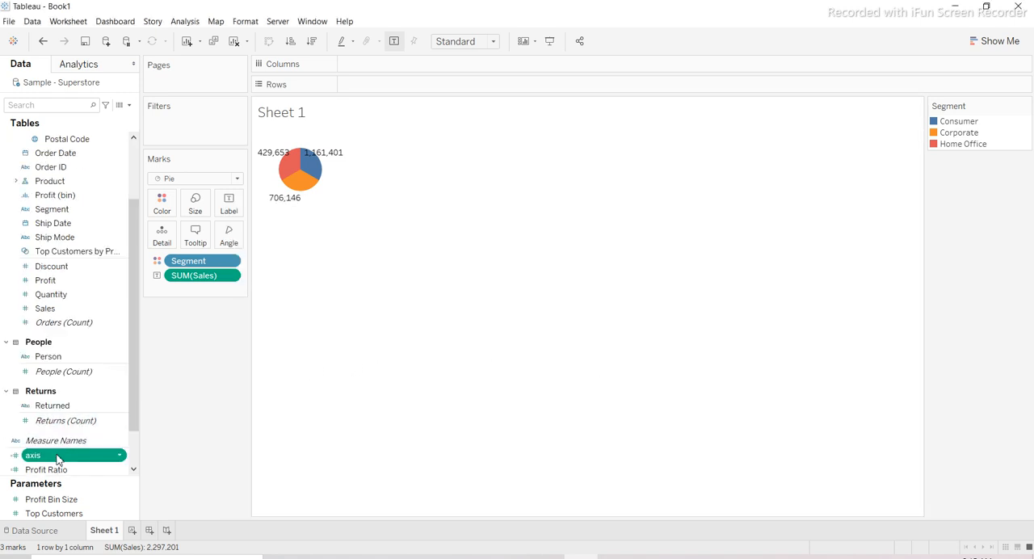
- Place the axis field on Rows twice and combine both copies into a dual axis
drag(64, 450, 381, 88)
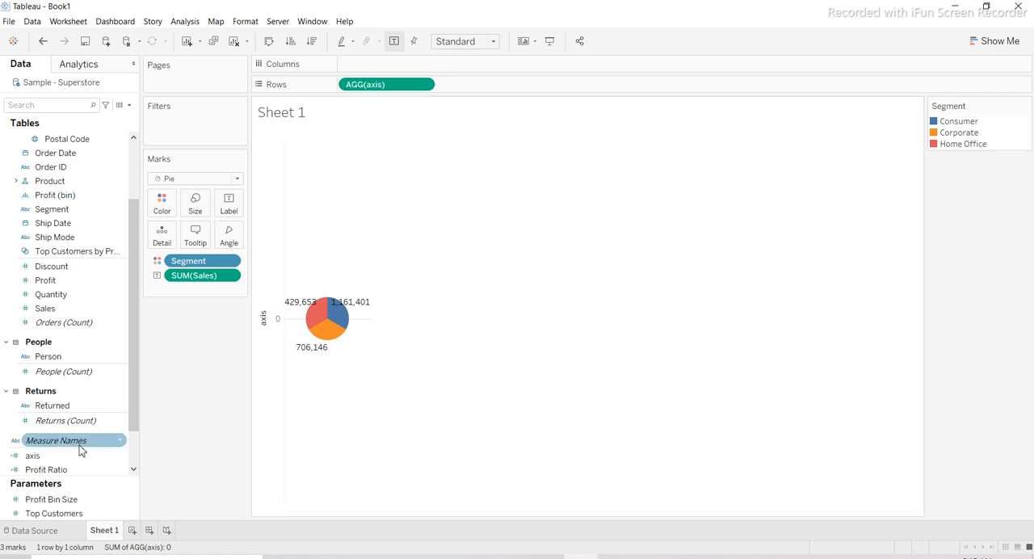
drag(34, 456, 488, 94)
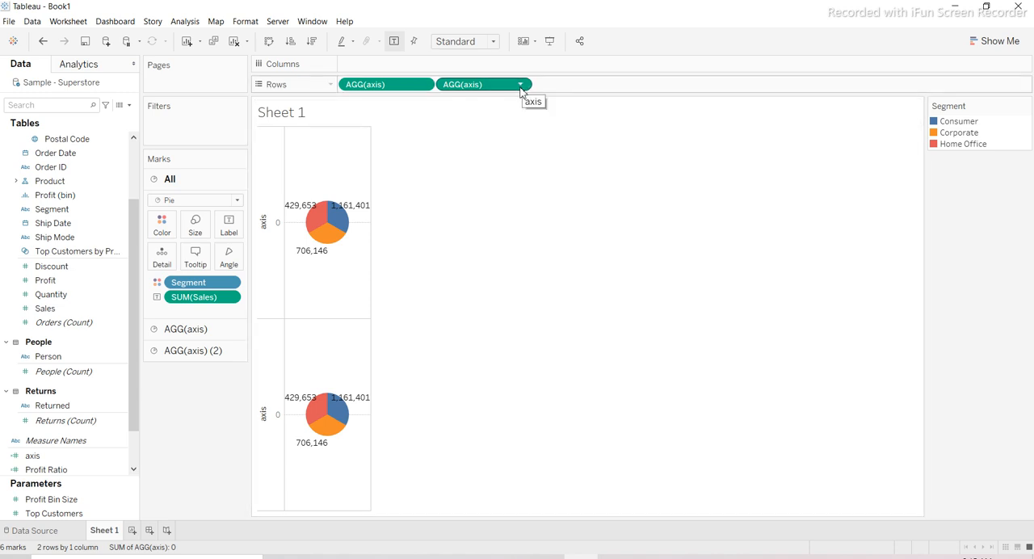
click(521, 85)
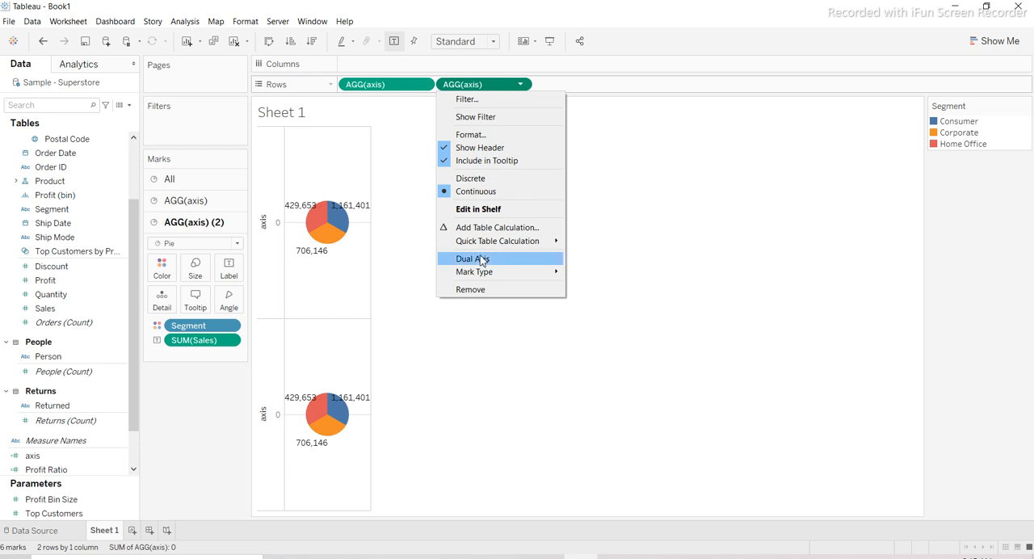
click(480, 261)
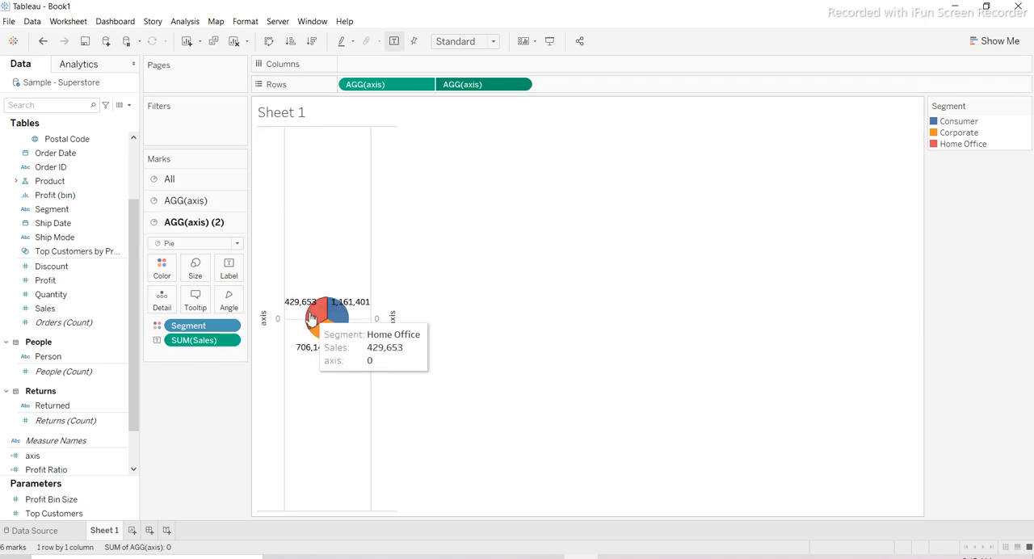
- Synchronize the two axes of the dual-axis pie chart
right_click(264, 317)
click(492, 303)
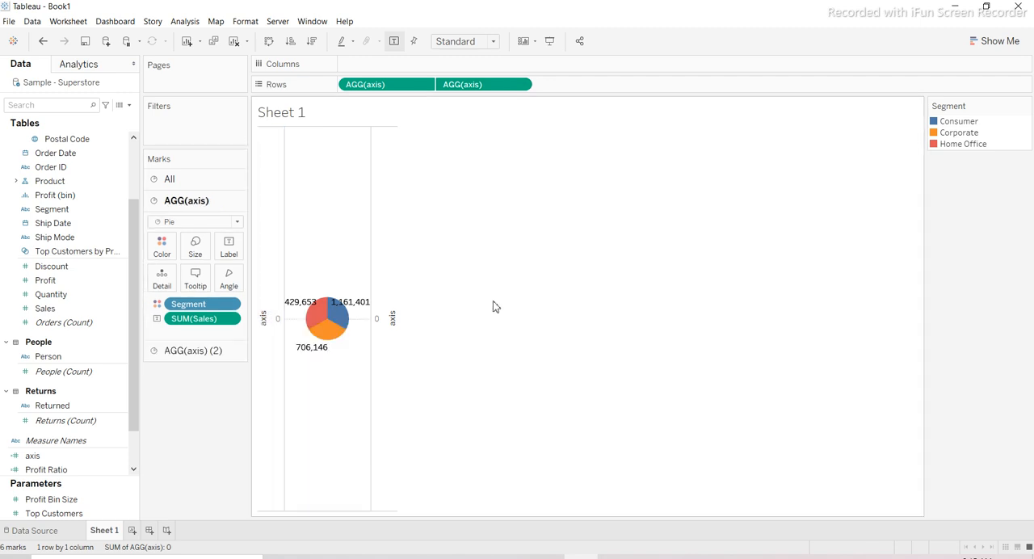
right_click(269, 310)
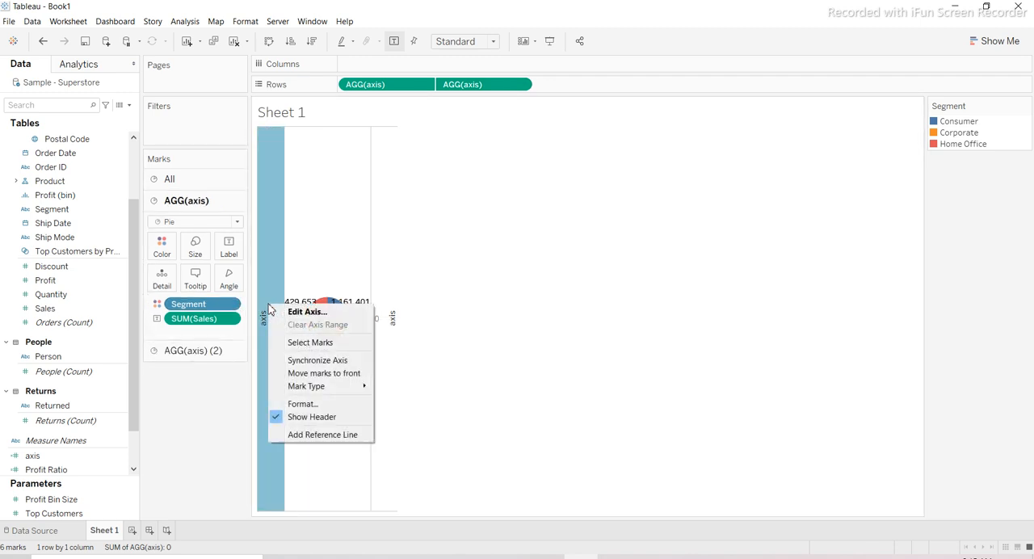
click(337, 369)
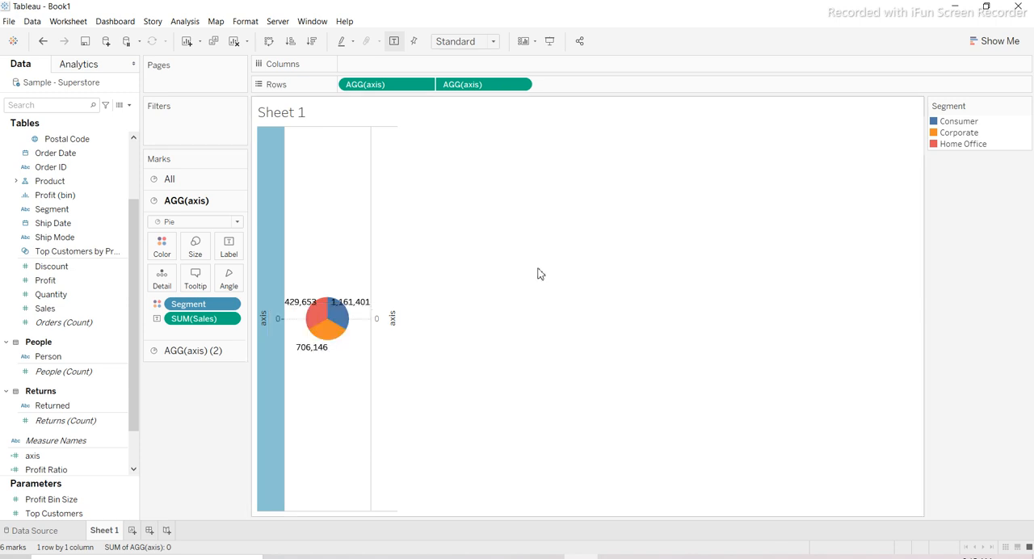
click(586, 242)
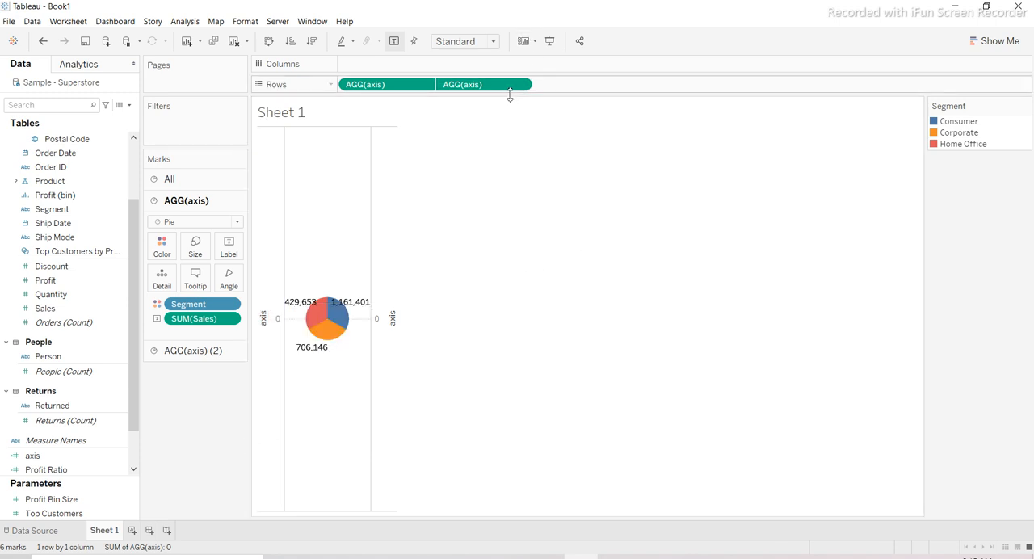
- Remove Segment and SUM(Sales) from the marks of the second axis pie, AGG(axis) (2)
click(475, 85)
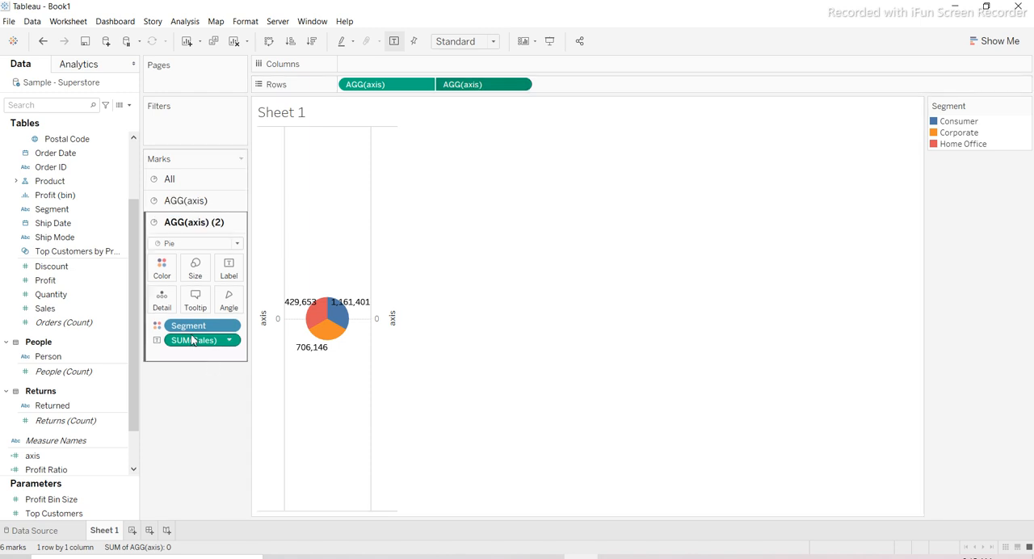
drag(187, 327, 167, 464)
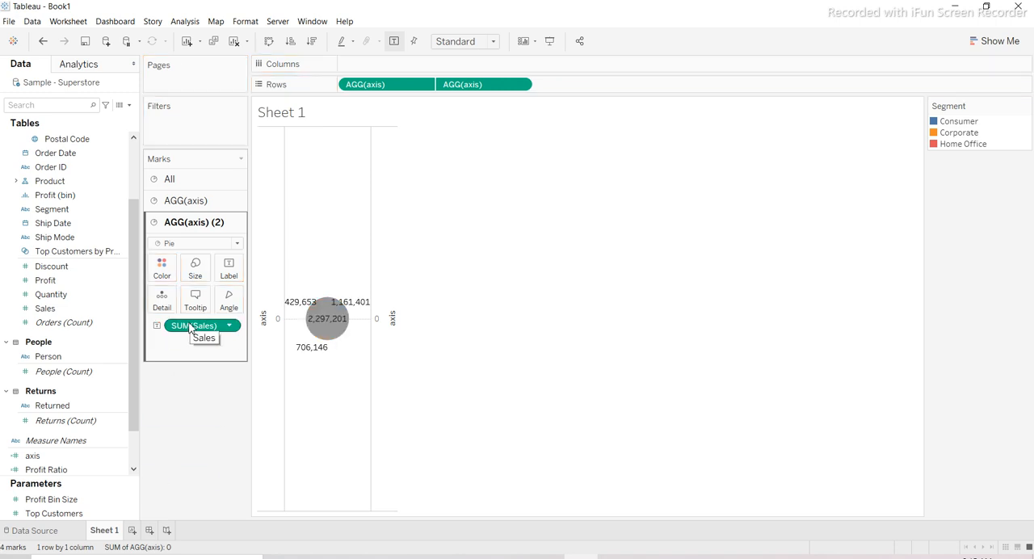
drag(191, 331, 194, 485)
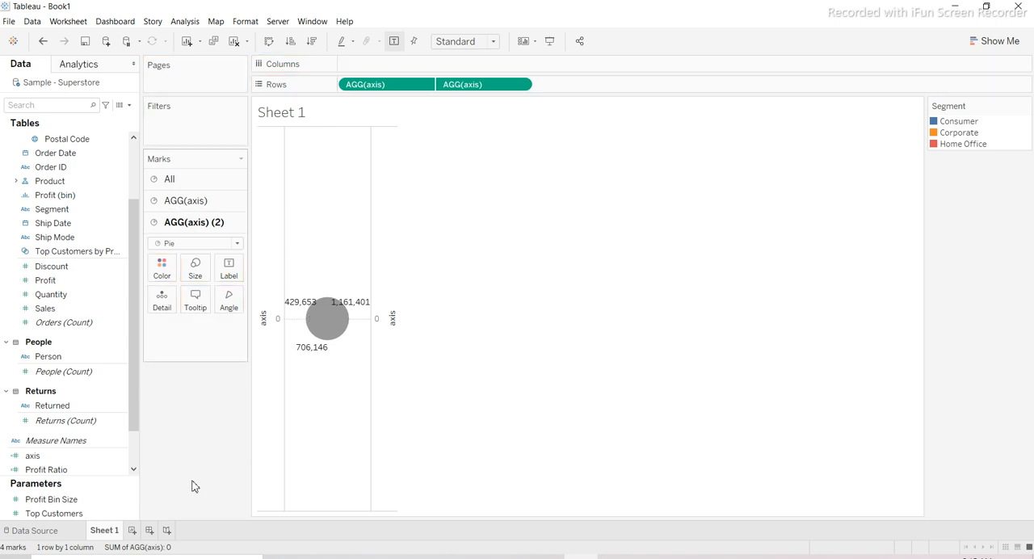
- Enlarge the first axis pie so that it forms a ring around the gray circle
click(404, 84)
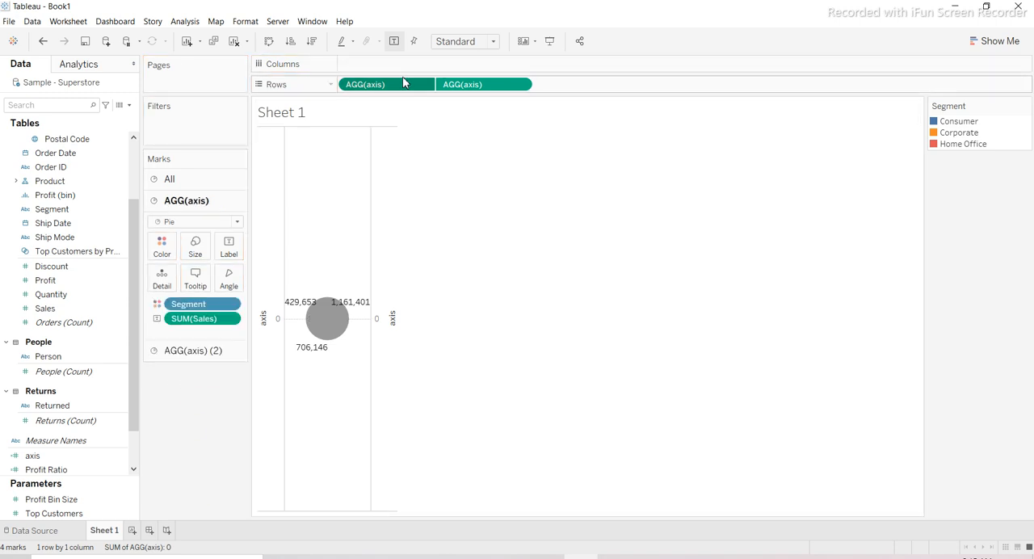
click(195, 254)
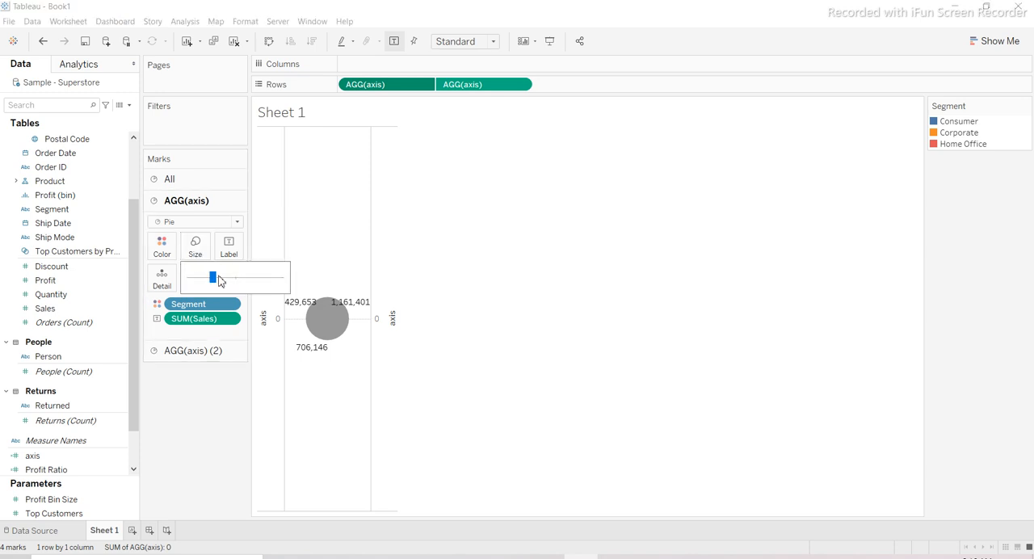
drag(213, 280, 231, 289)
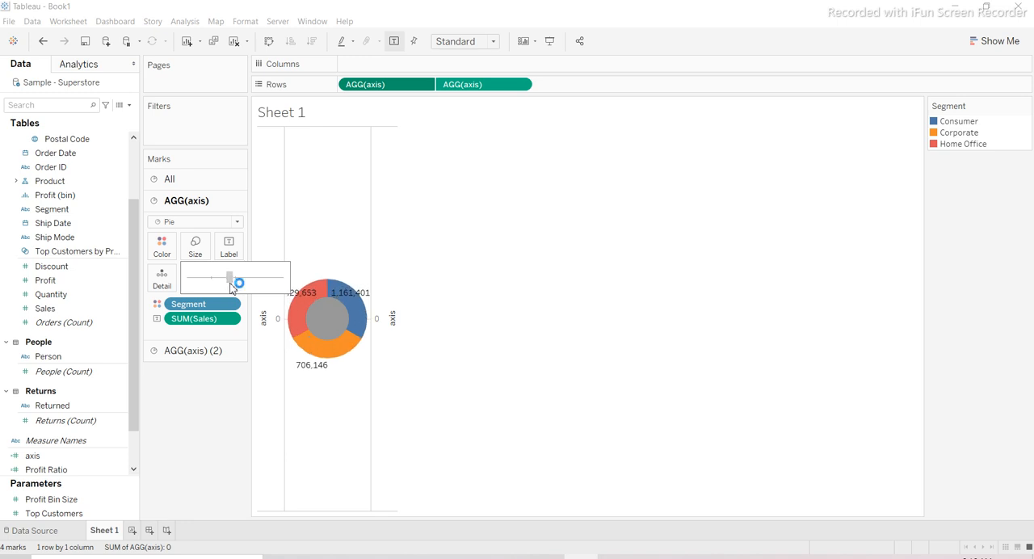
click(430, 211)
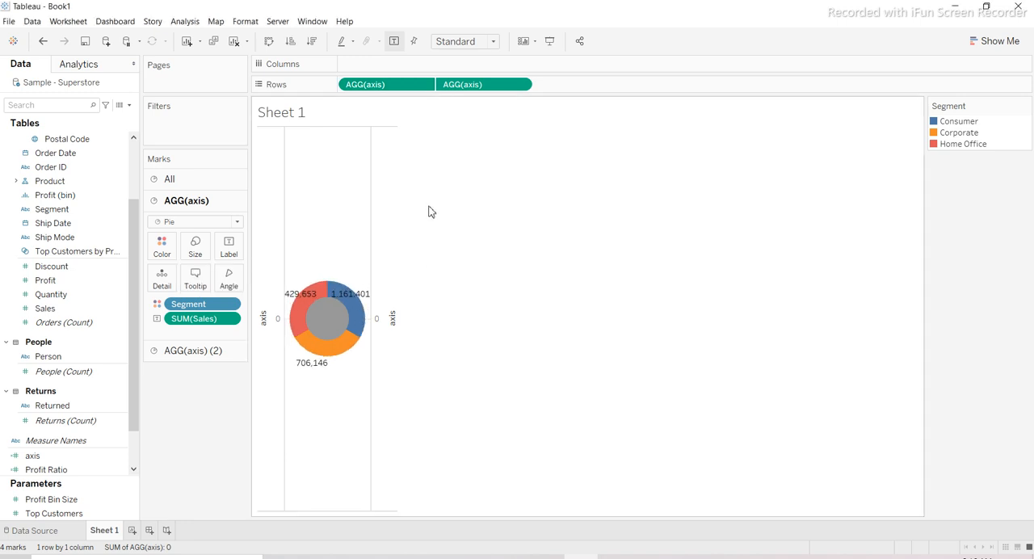
- Color the inner circle of the second axis white and fit the chart to Entire View
click(472, 86)
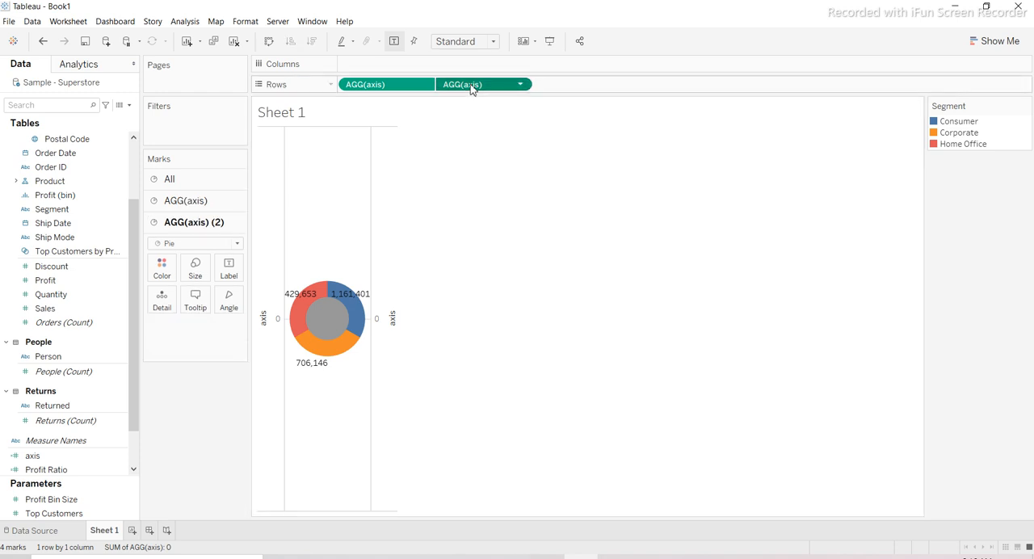
click(160, 273)
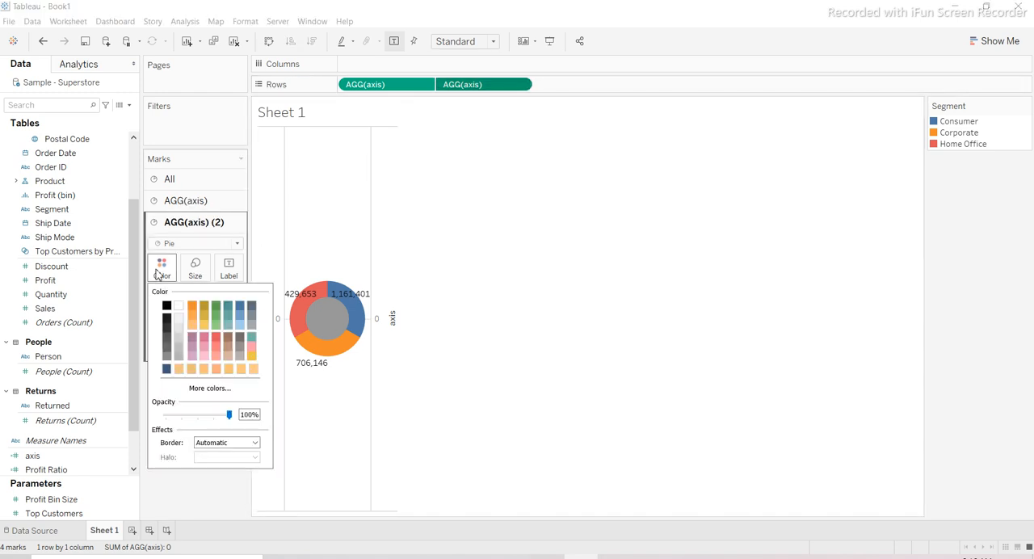
click(179, 305)
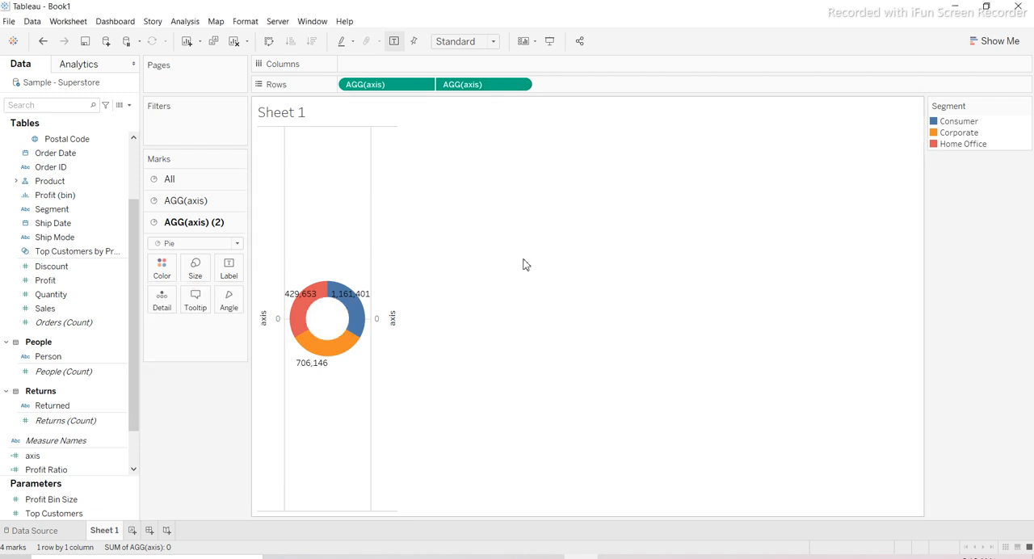
click(495, 41)
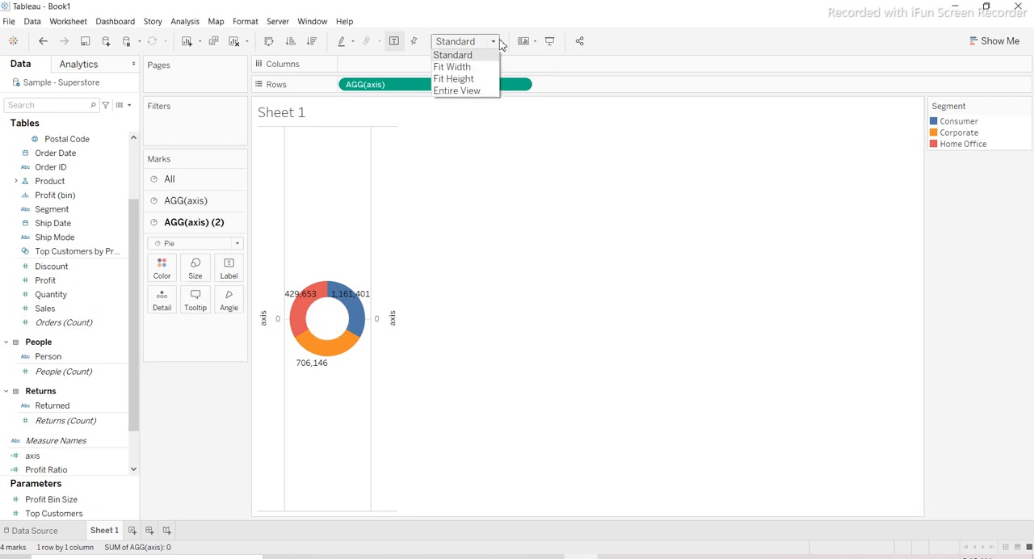
click(458, 91)
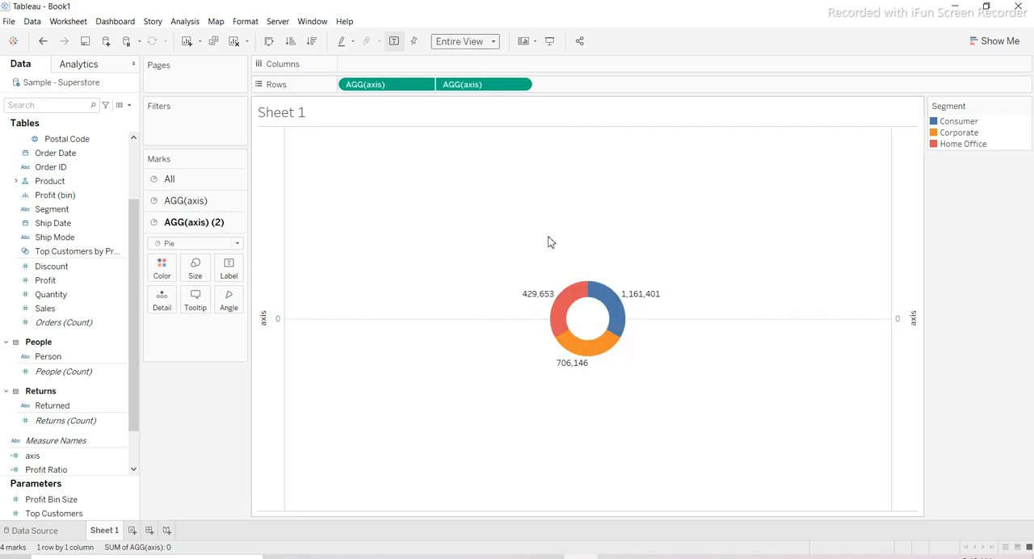
- Apply the Percent of Total quick table calculation to the SUM(Sales) label of the first axis pie
click(373, 90)
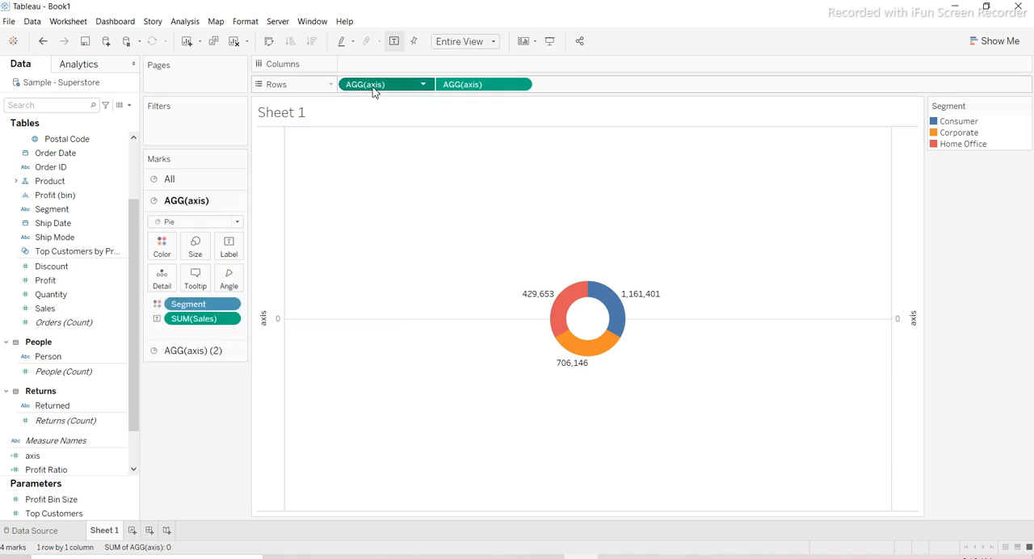
click(230, 320)
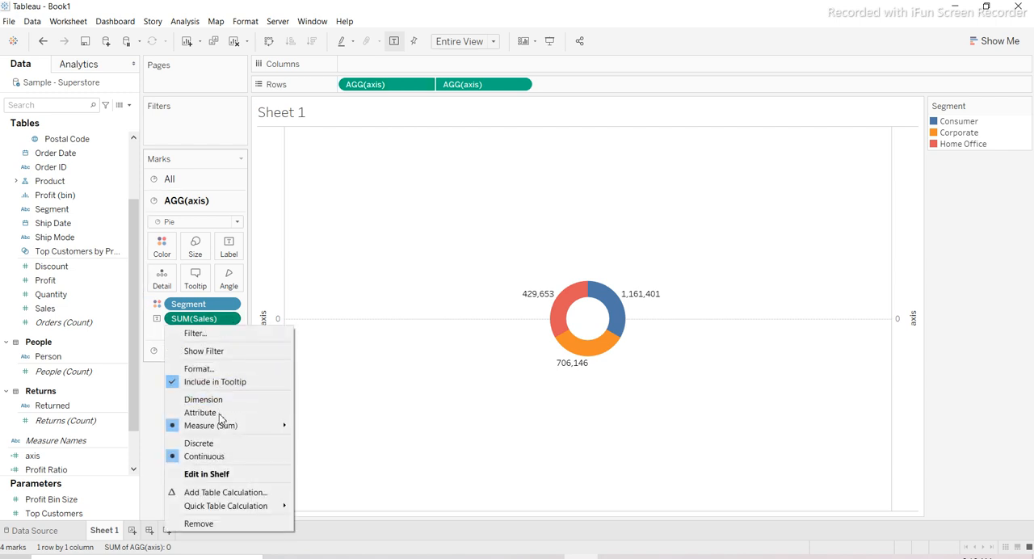
mouse_move(234, 509)
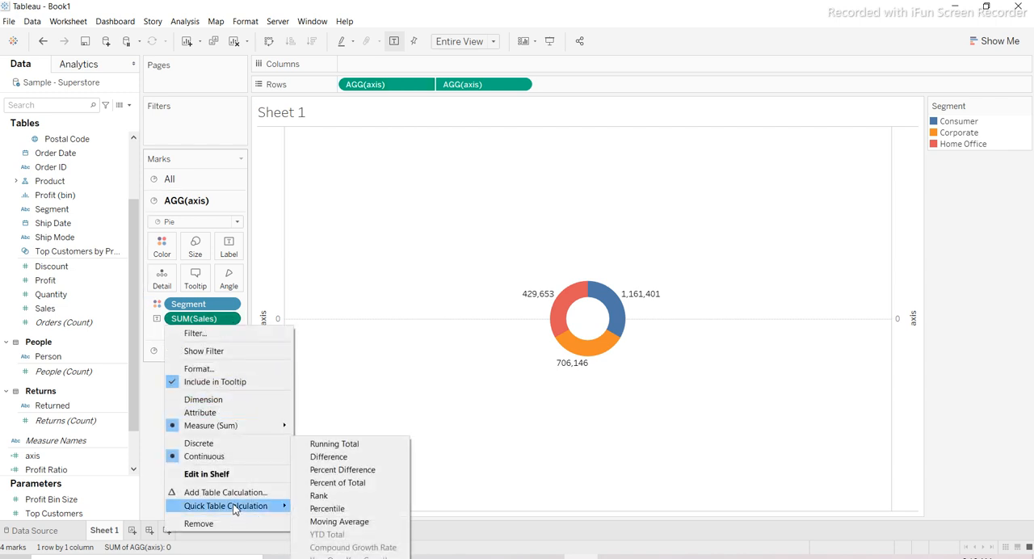
click(324, 485)
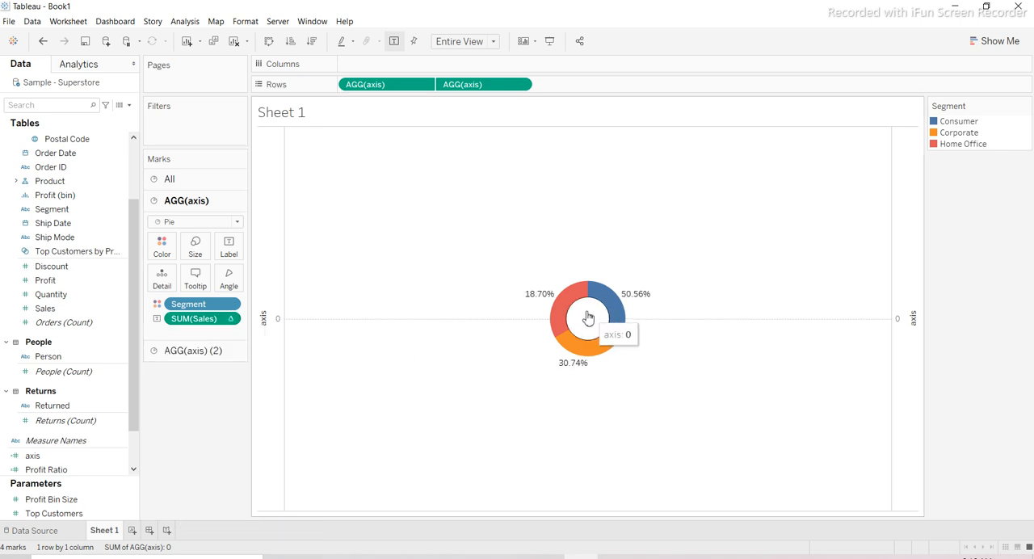
mouse_move(568, 308)
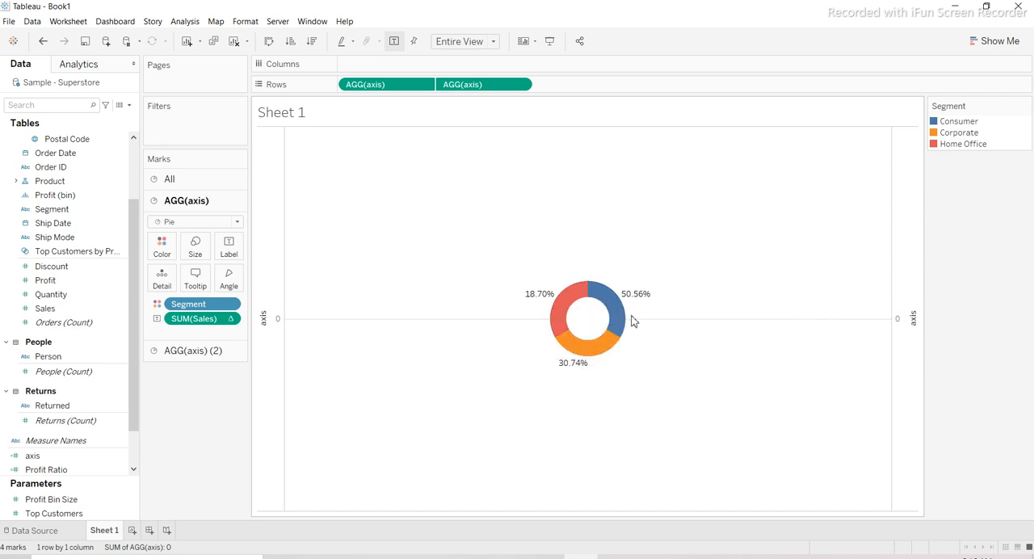
mouse_move(616, 311)
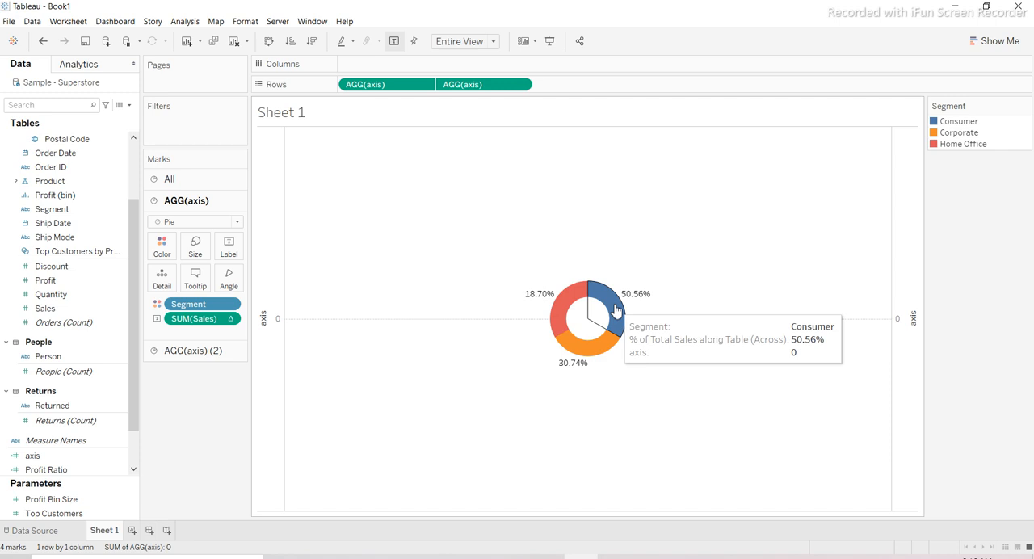
mouse_move(572, 362)
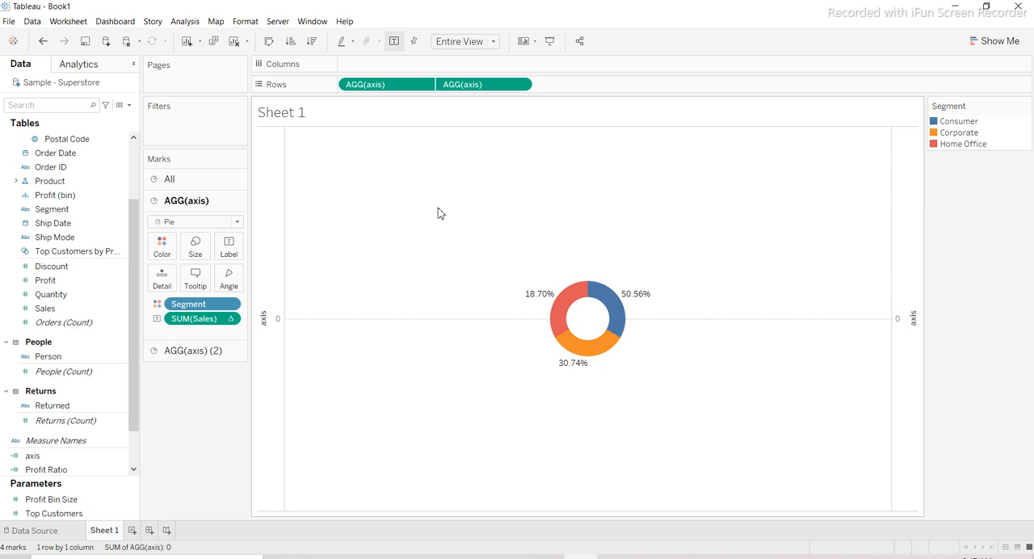
- Format the view's borders so that the row divider of the pane is None
right_click(509, 243)
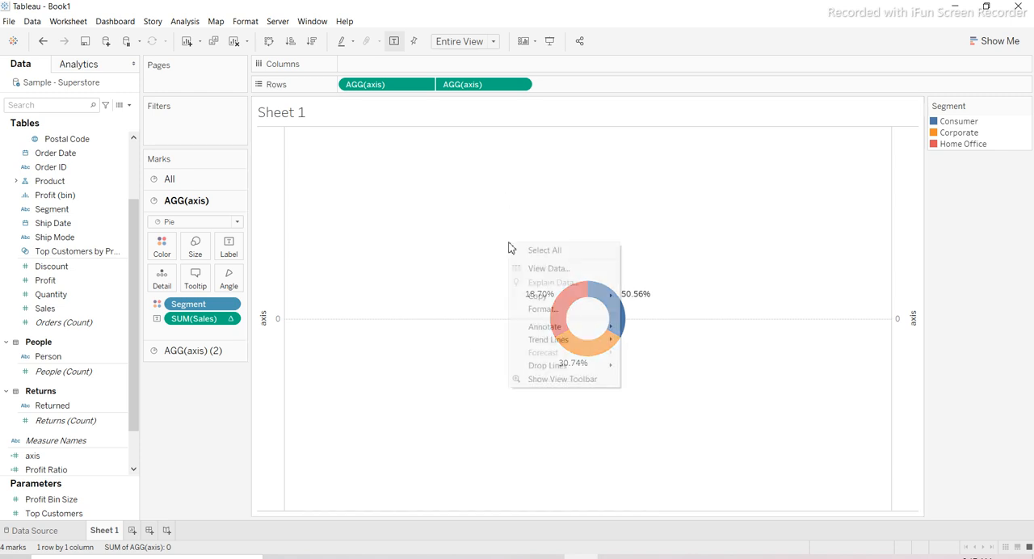
click(579, 313)
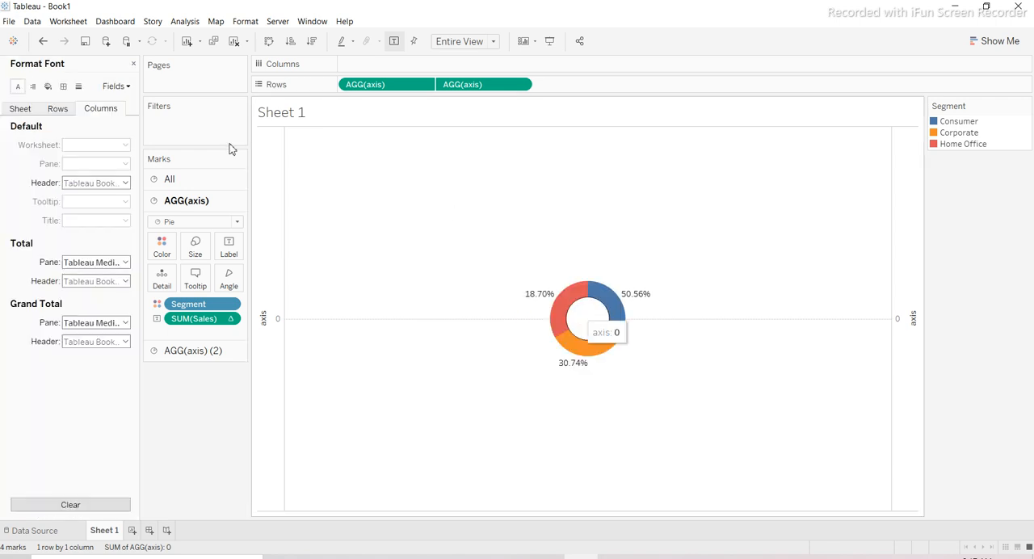
click(63, 85)
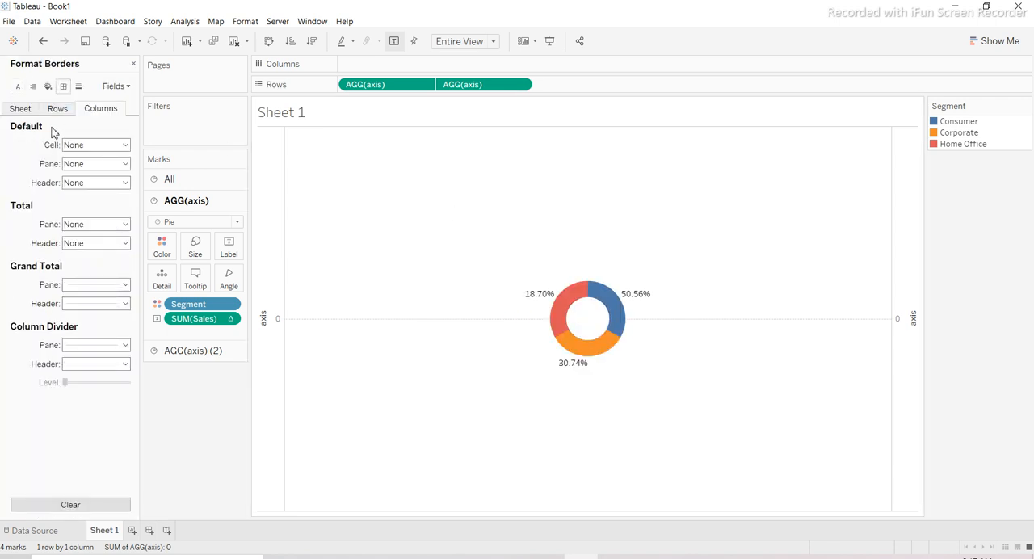
click(56, 108)
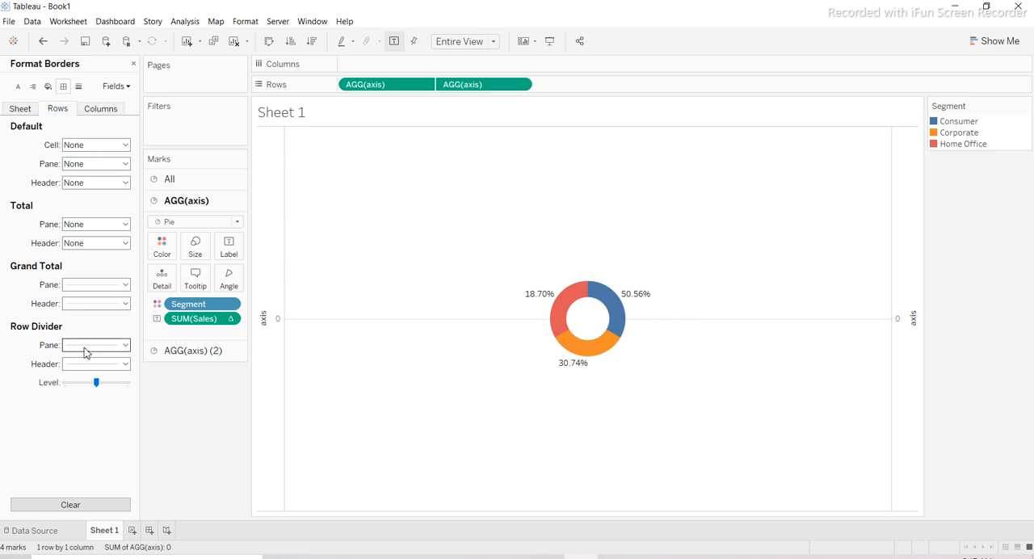
click(86, 349)
click(72, 361)
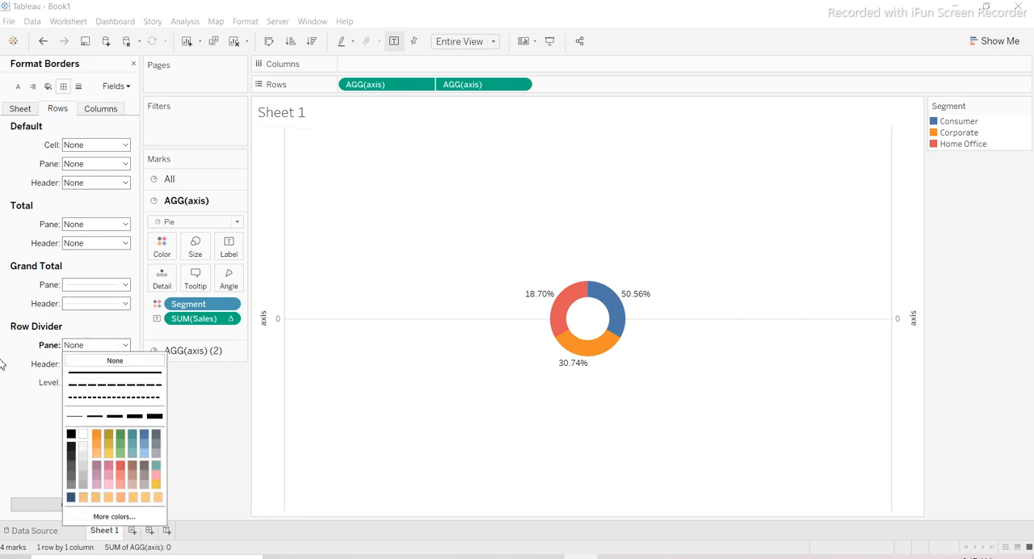
- Set the column divider border of the pane to None
click(95, 114)
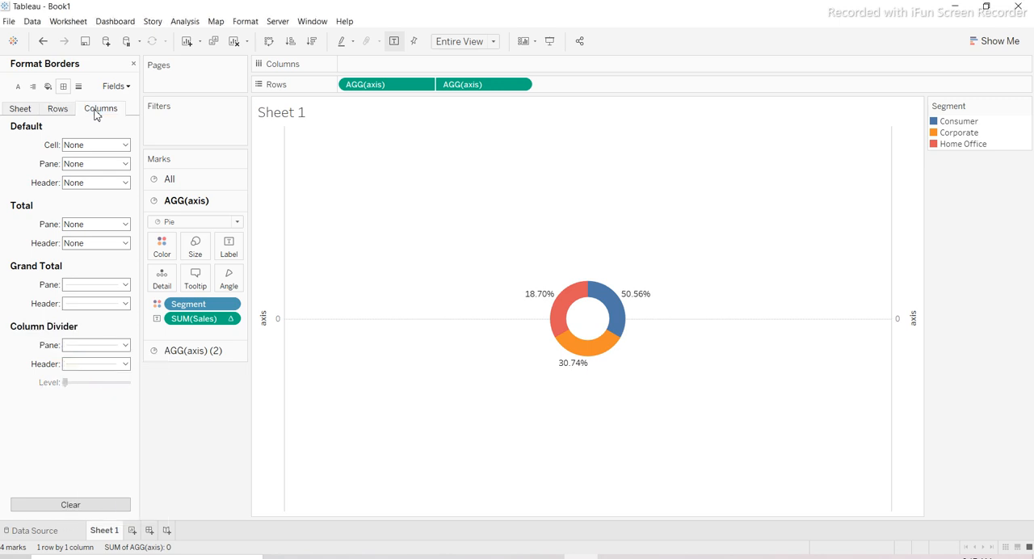
click(93, 353)
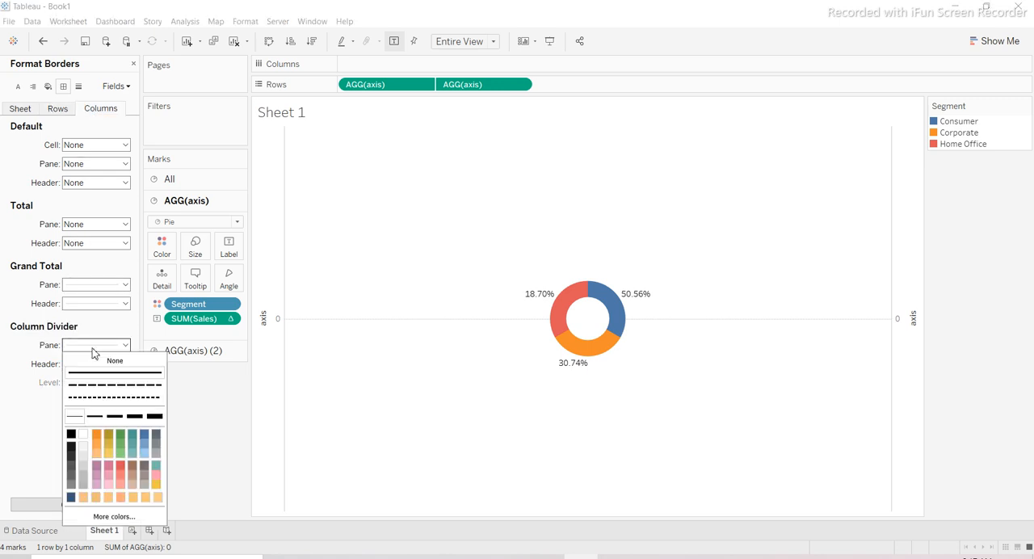
click(93, 361)
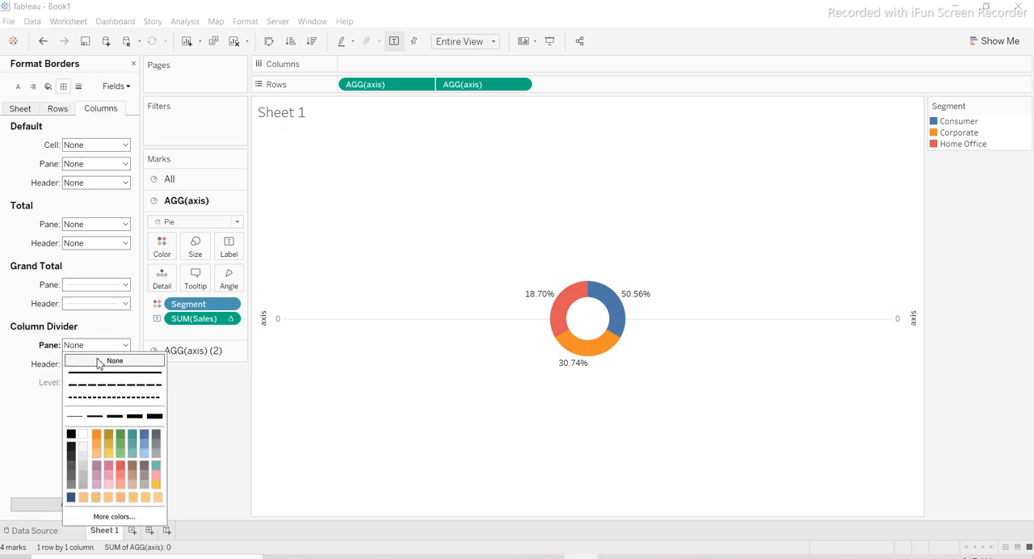
click(427, 361)
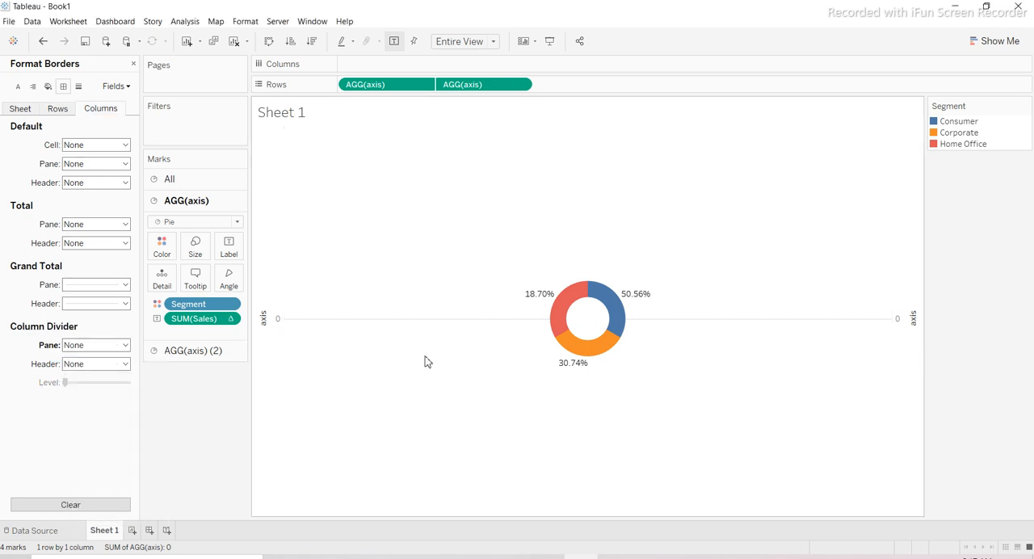
- Set the zero lines for columns to None in the line formatting
click(79, 86)
click(69, 169)
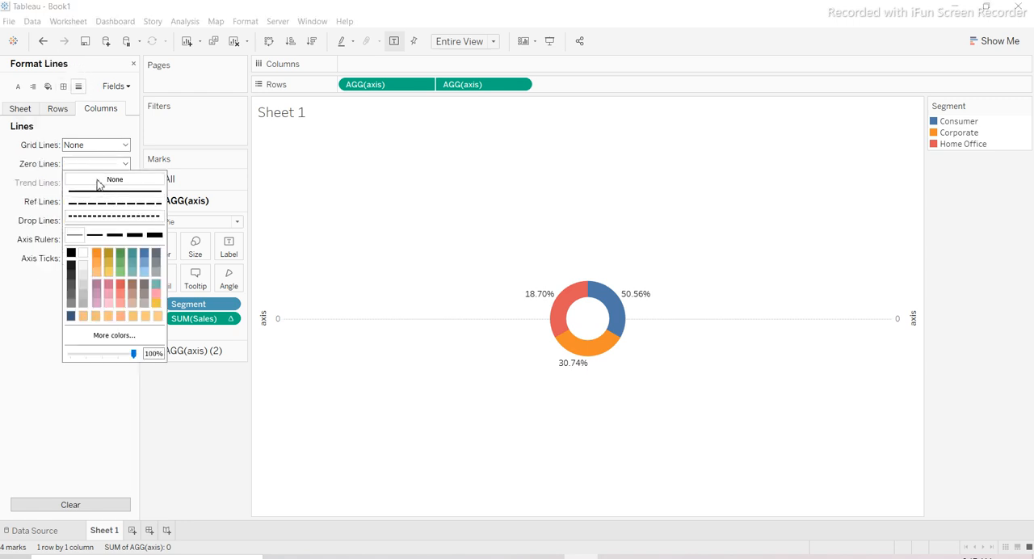
click(96, 182)
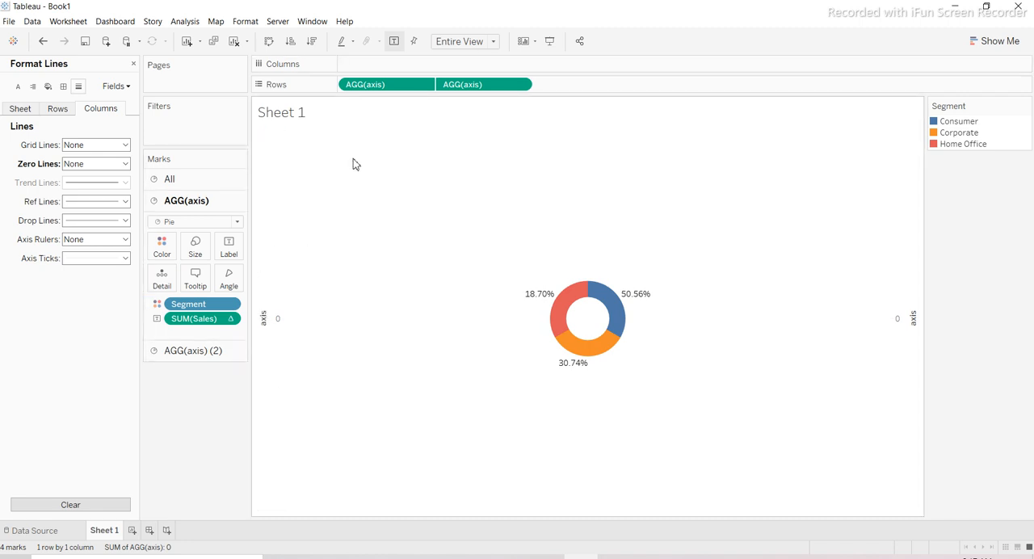
- Hide the axis headers of the donut chart and close the formatting options
click(265, 329)
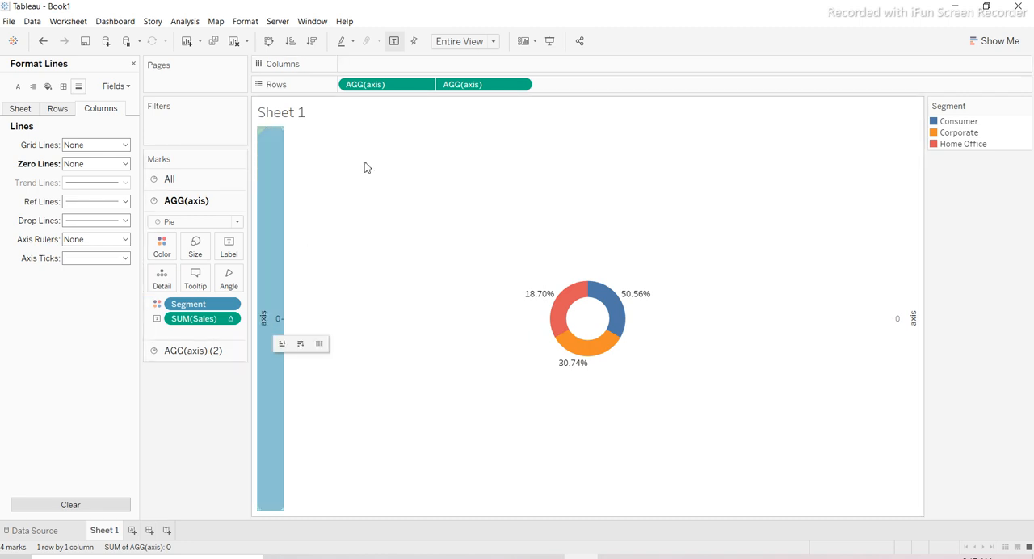
right_click(270, 313)
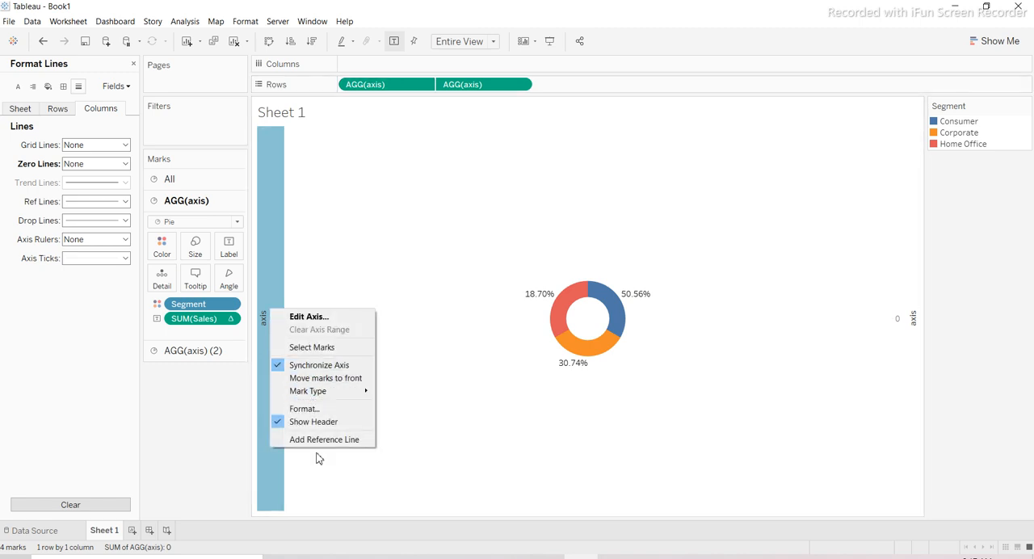
click(309, 423)
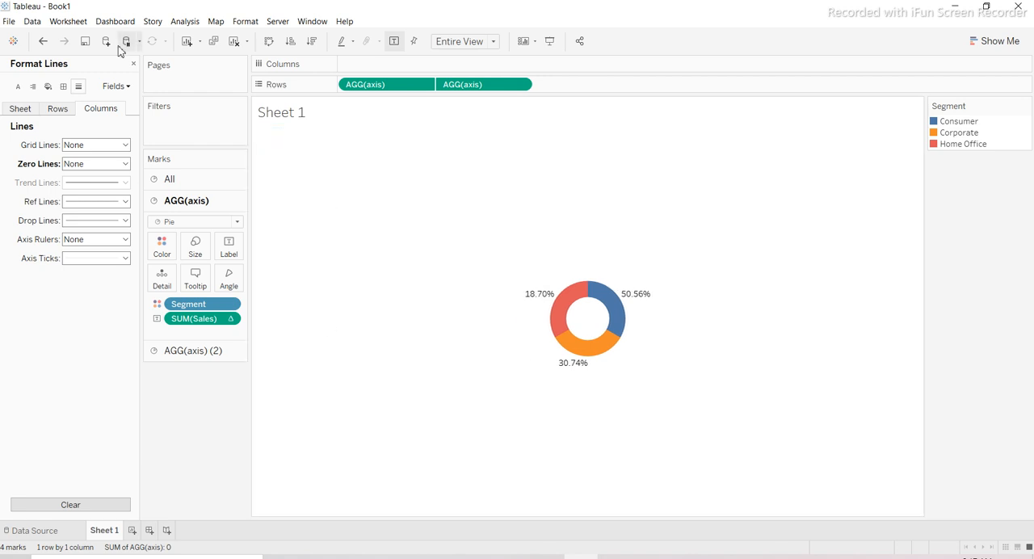
click(134, 65)
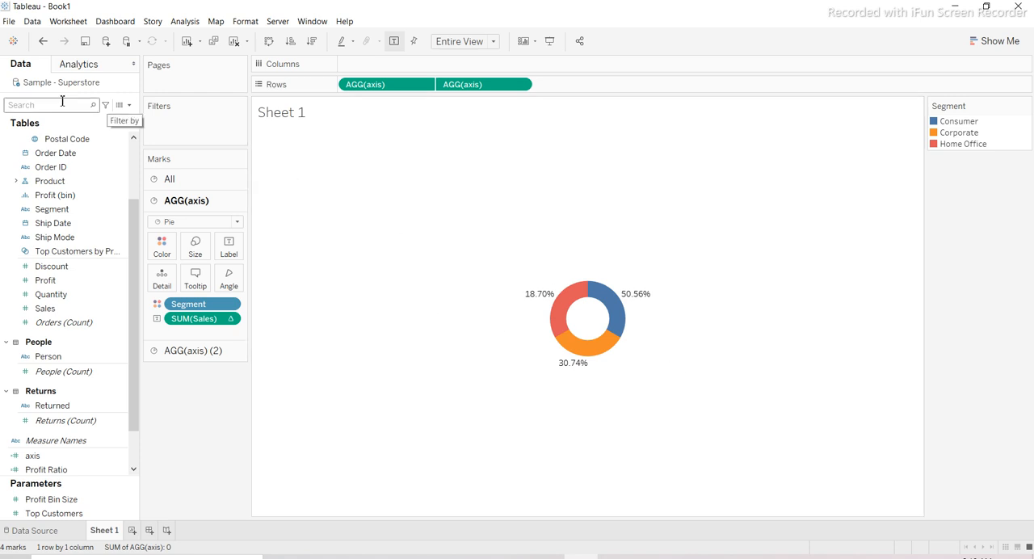
- Add Region to Columns to split the donut chart by region, and hide the Region header
click(135, 239)
scroll(135, 172, up, 3)
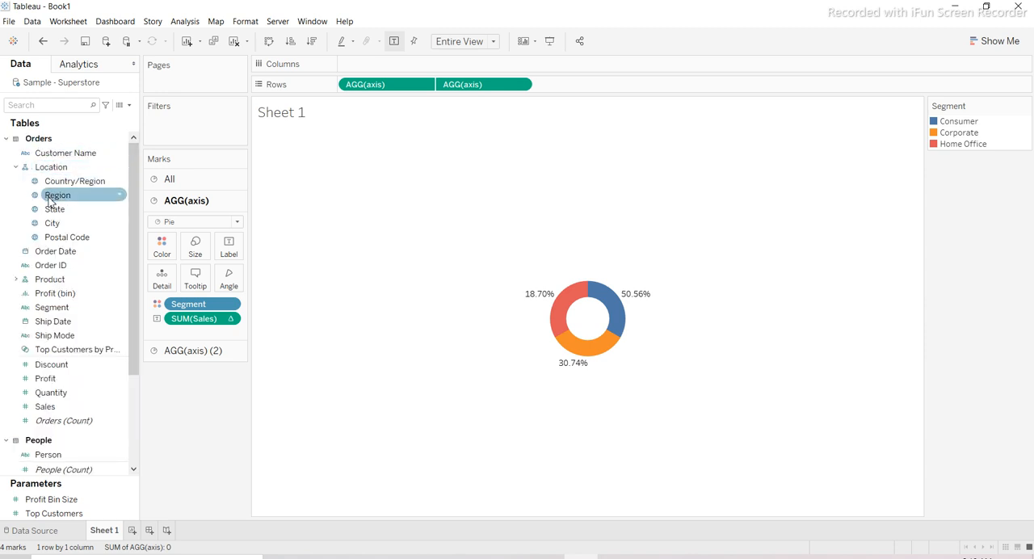
drag(50, 195, 383, 66)
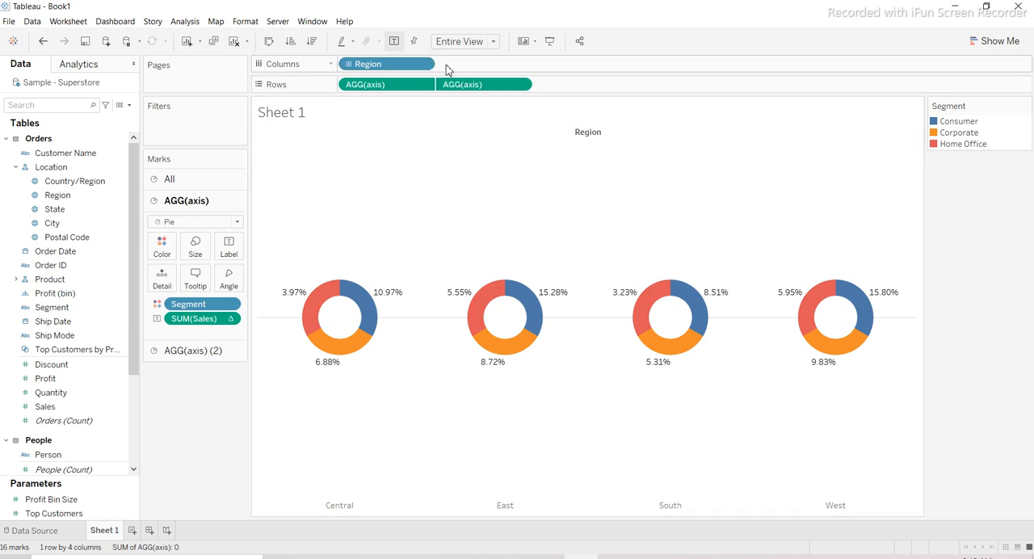
click(423, 64)
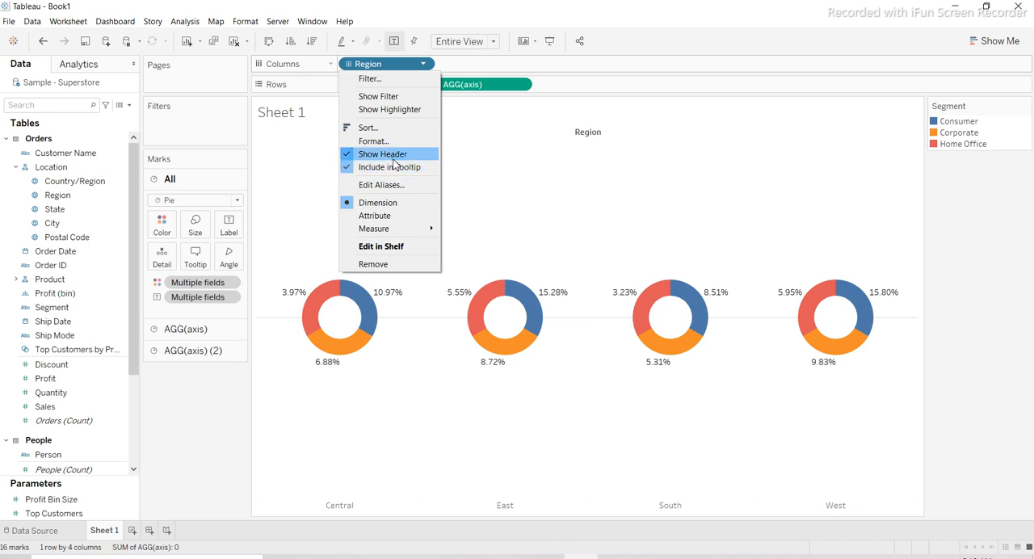
click(393, 157)
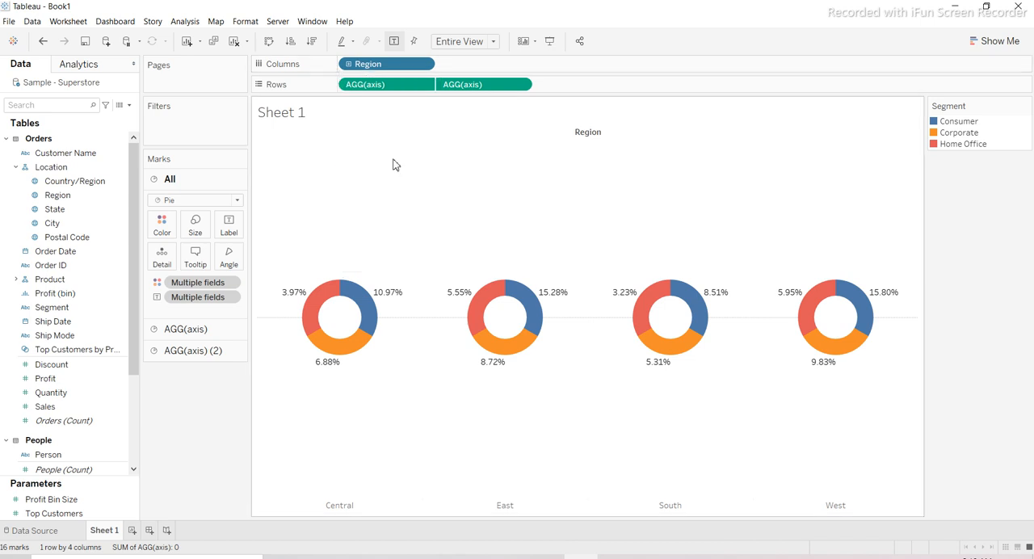
- Set both the zero lines and the grid lines for rows to None, and close the formatting options
right_click(480, 151)
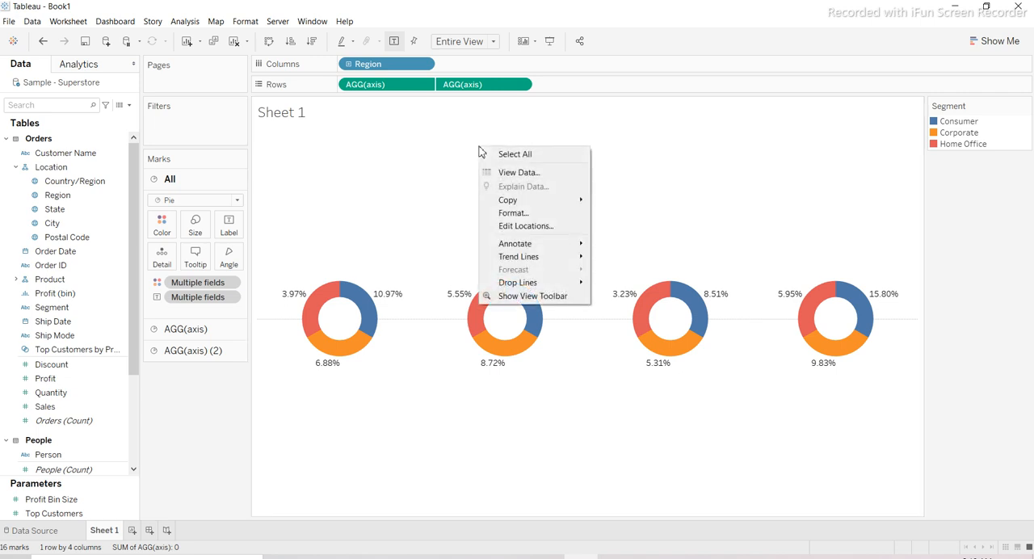
click(516, 214)
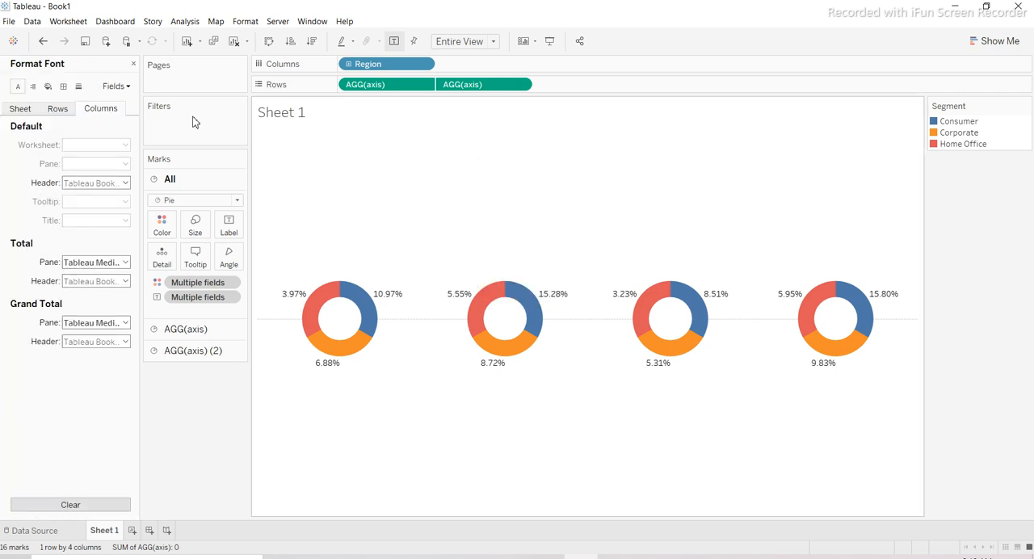
click(80, 87)
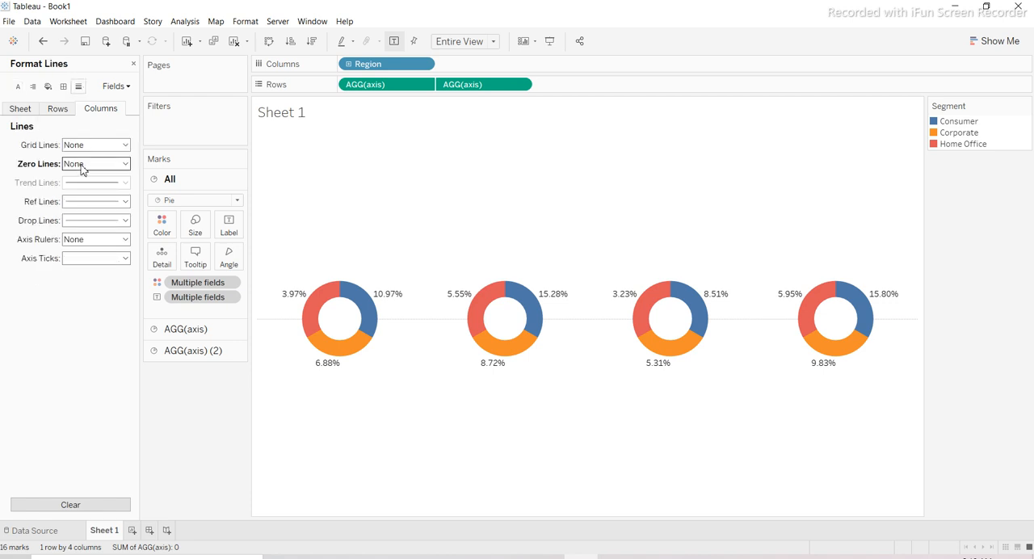
click(72, 110)
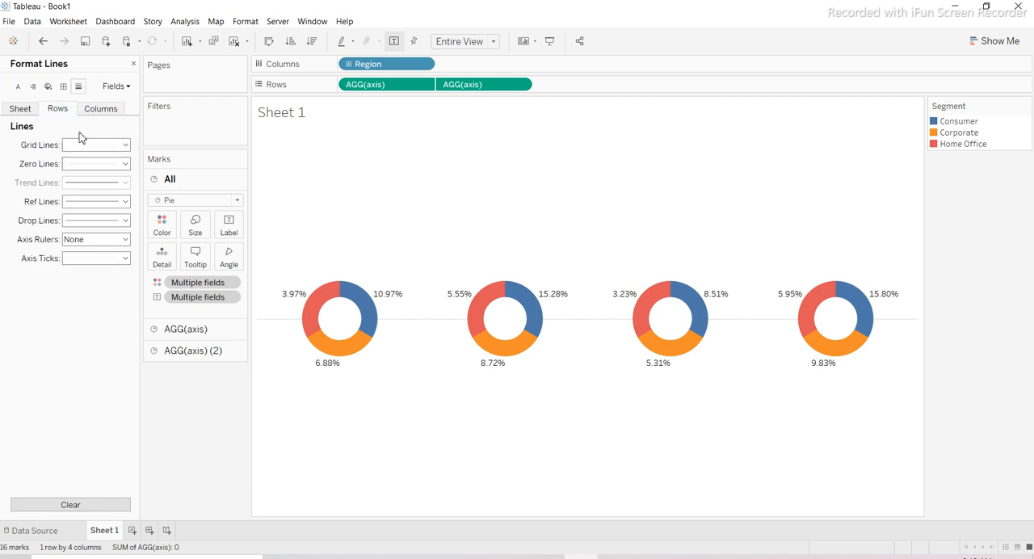
click(86, 164)
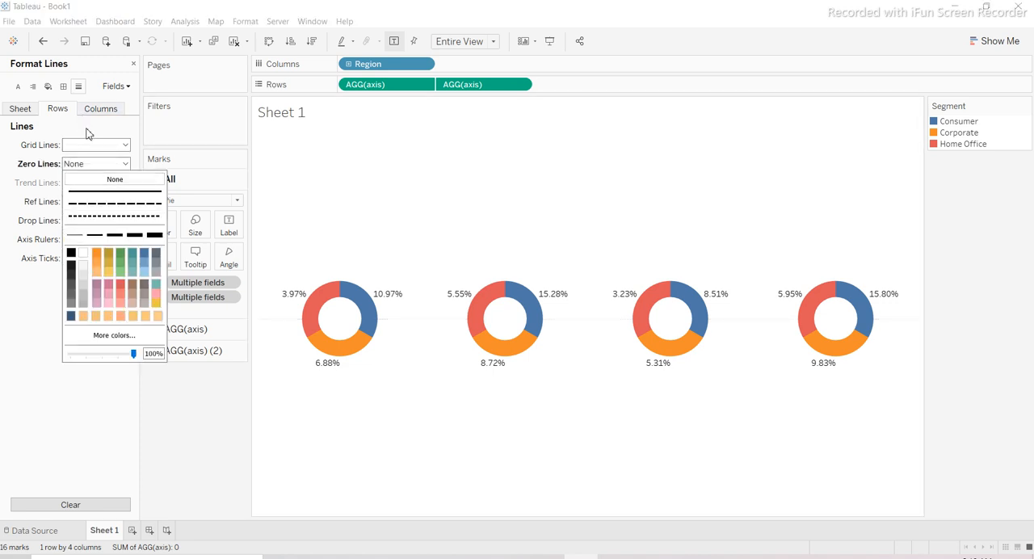
click(89, 153)
click(89, 152)
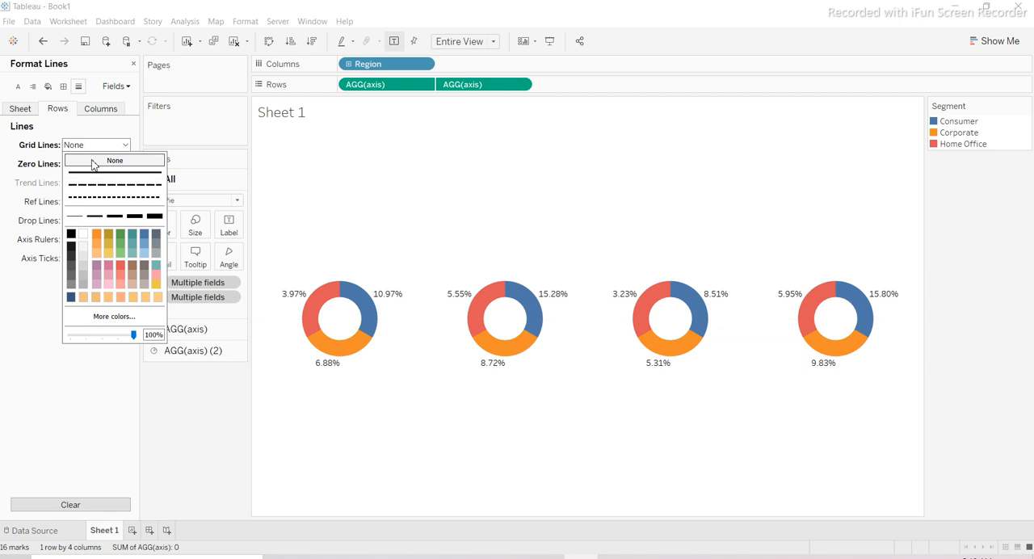
click(94, 162)
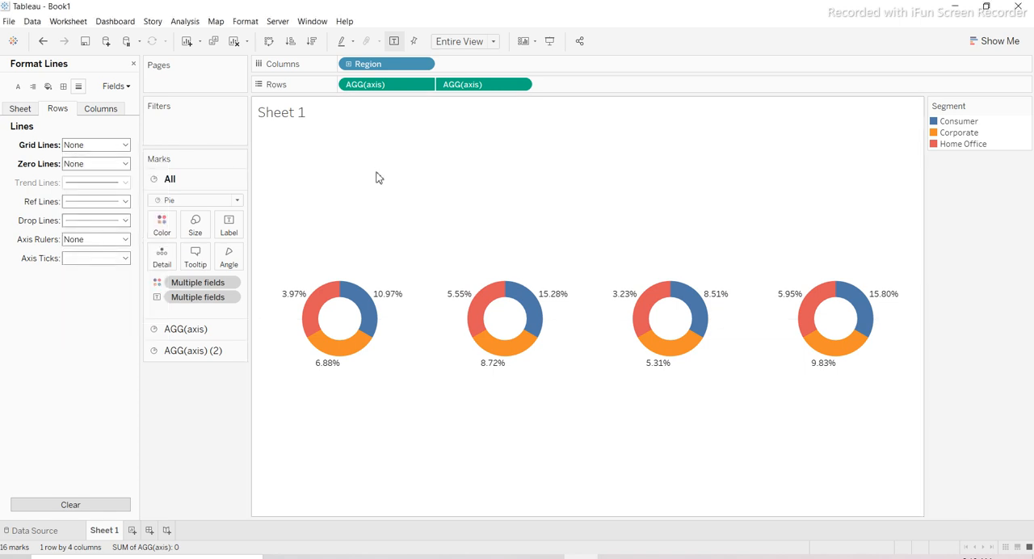
click(134, 63)
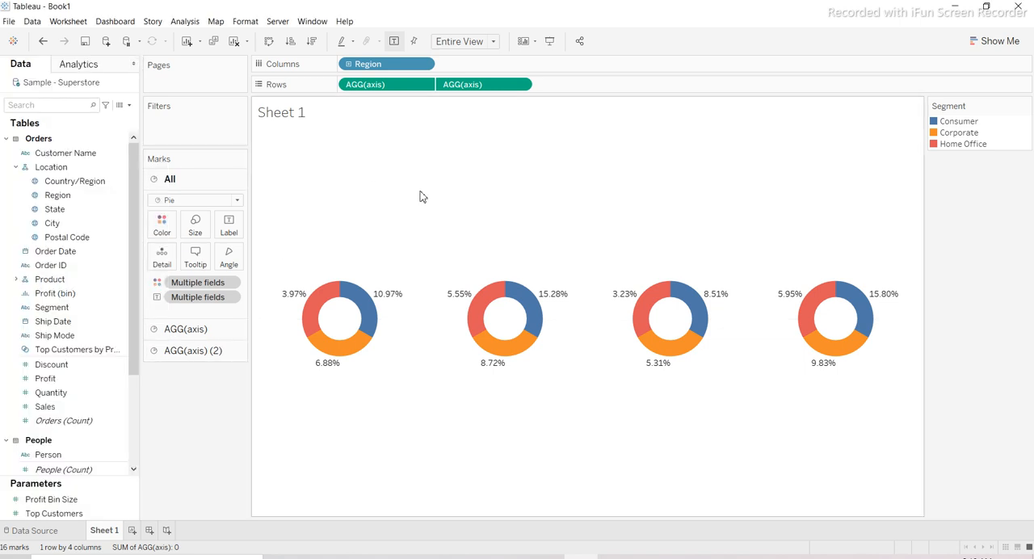
- Edit the Sales label's percent-of-total table calculation on the first axis to compute using specific dimensions, with Segment only and Region excluded
click(399, 85)
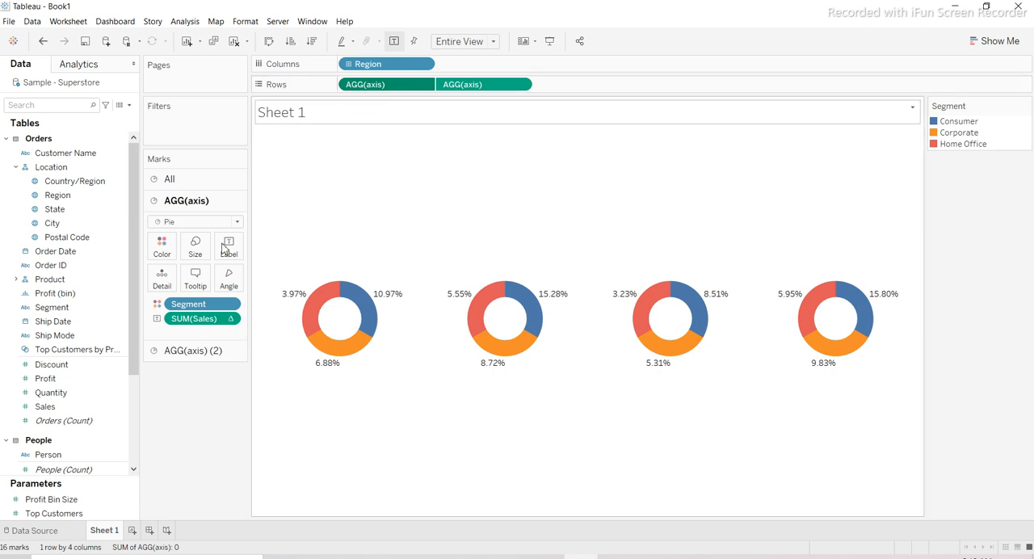
click(230, 320)
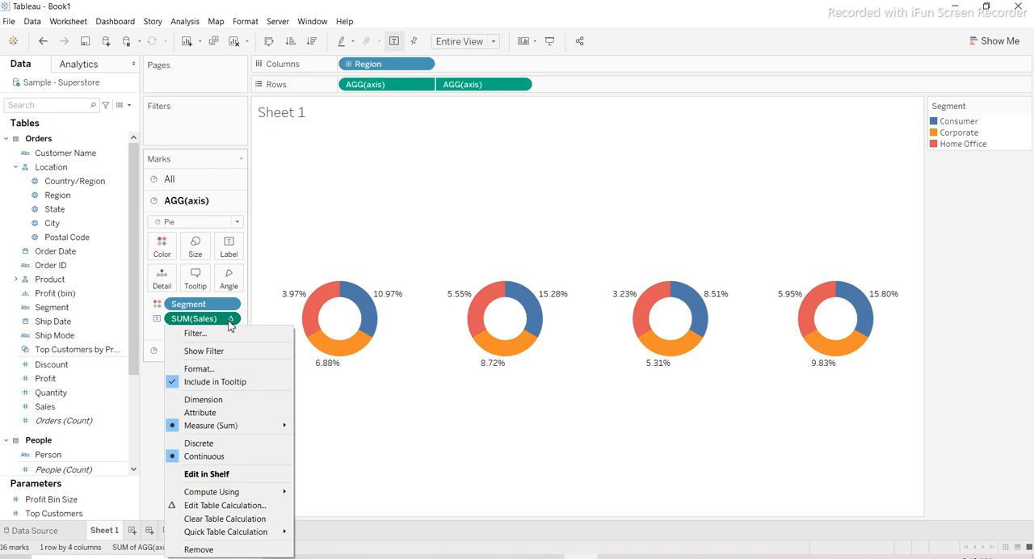
click(230, 507)
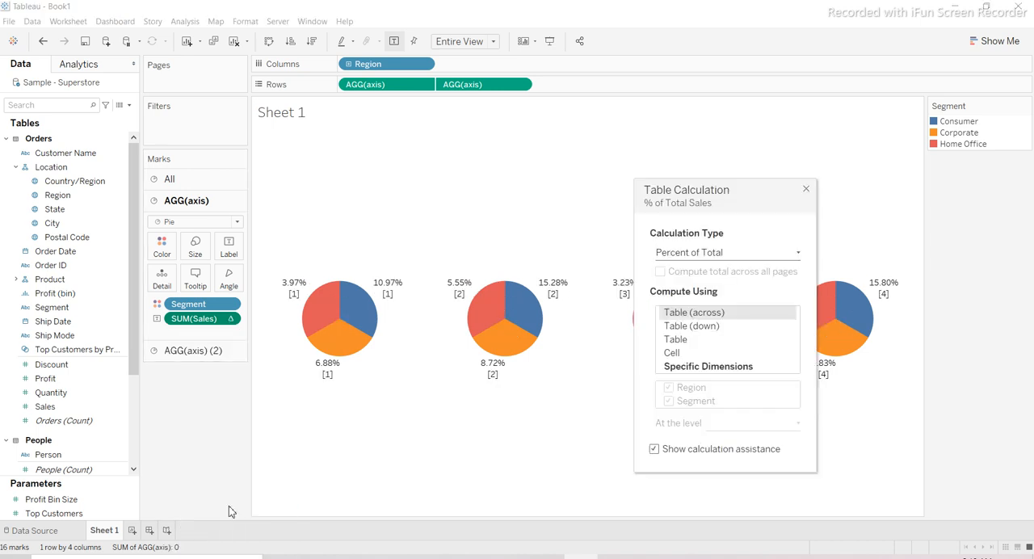
click(685, 367)
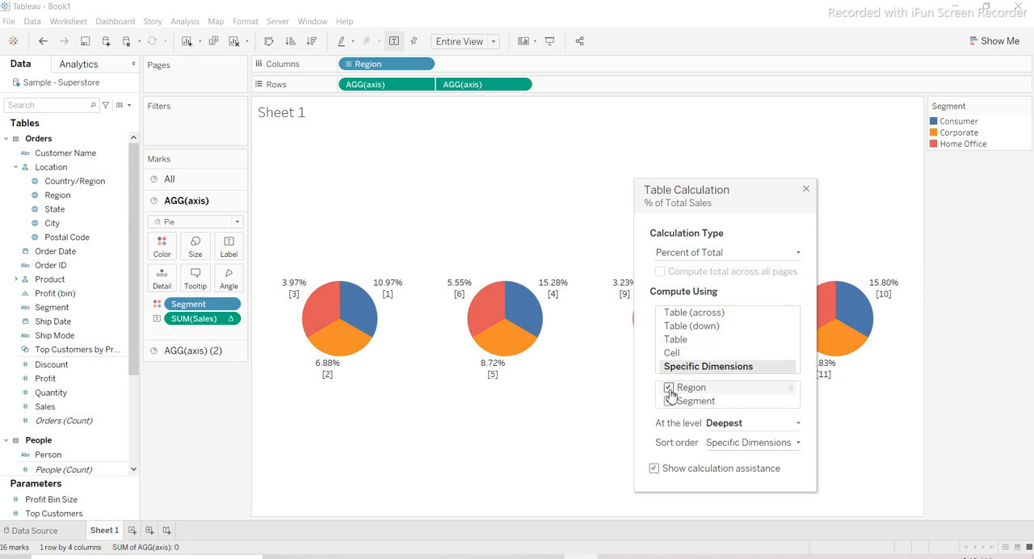
click(669, 389)
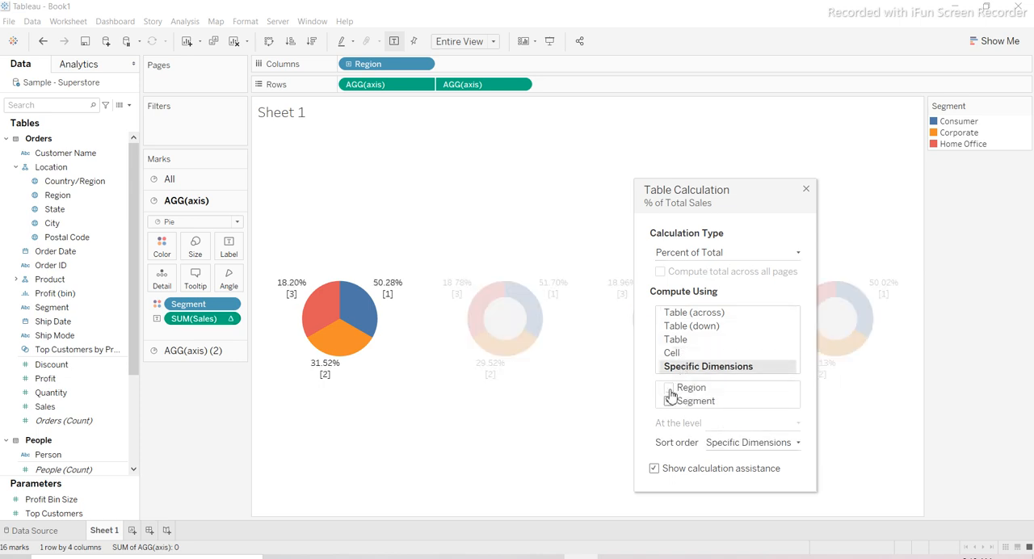
click(806, 191)
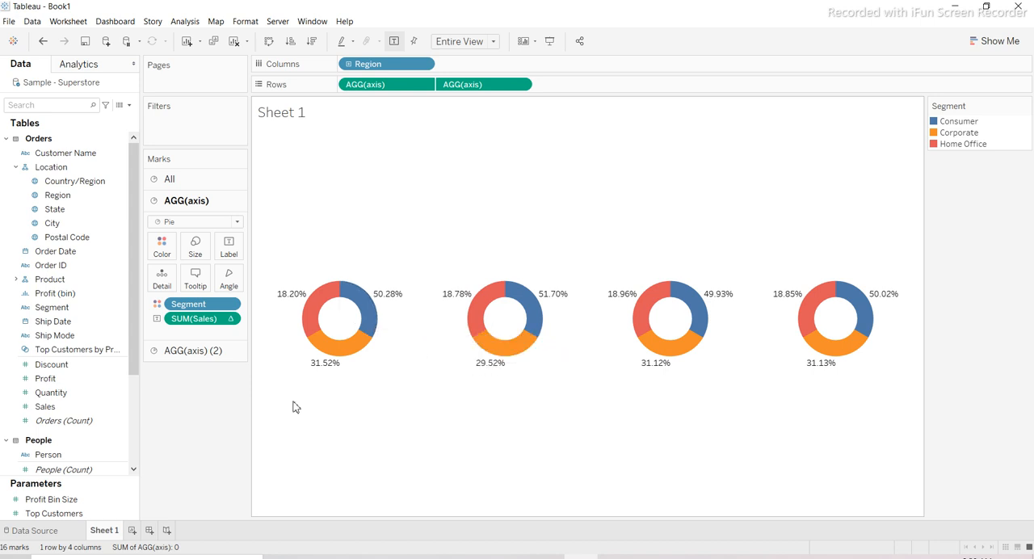
- Add Region as a label on the marks of the second axis
click(384, 67)
drag(48, 196, 3, 240)
click(462, 84)
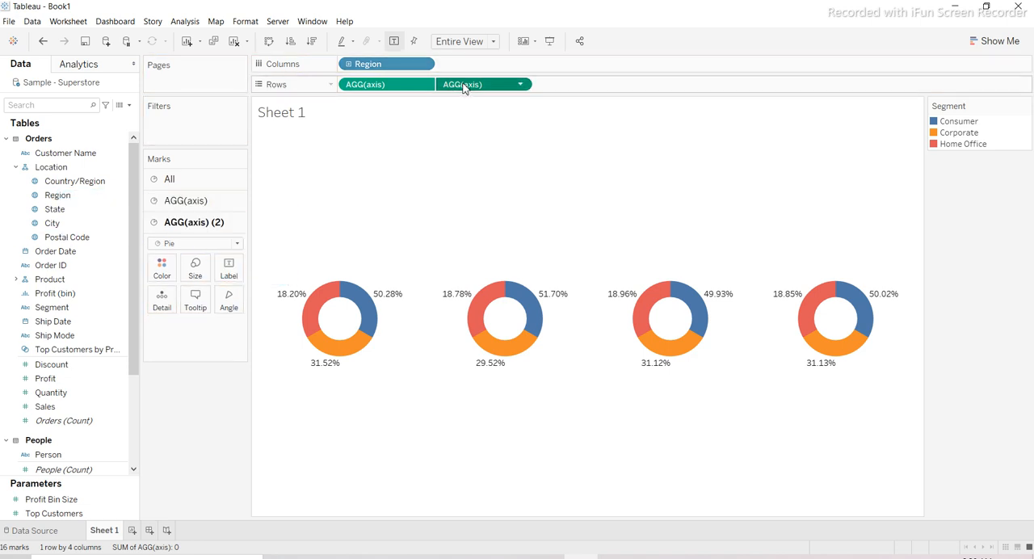
drag(57, 200, 226, 277)
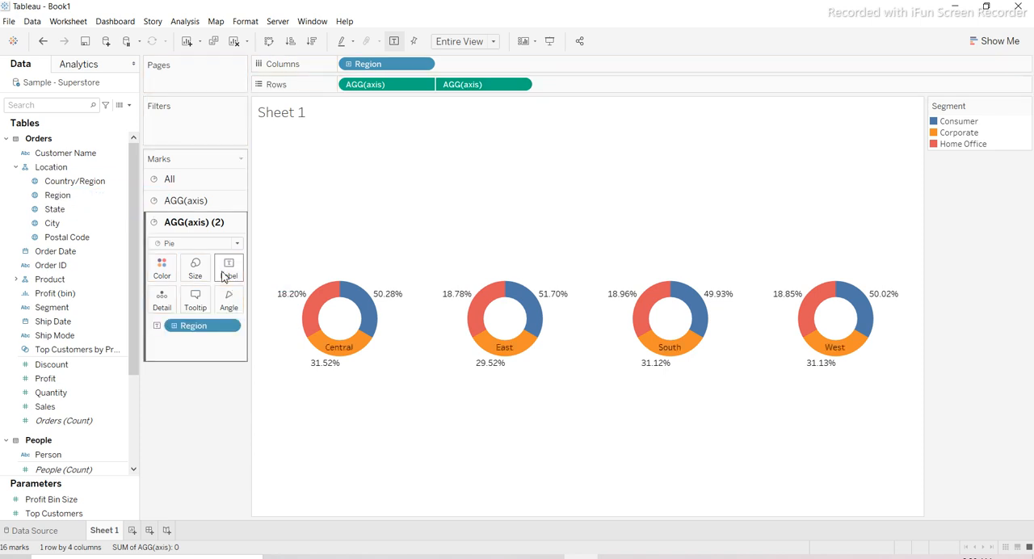
- Align the Region labels to the horizontal center and vertical middle so they sit inside the donut holes
click(231, 269)
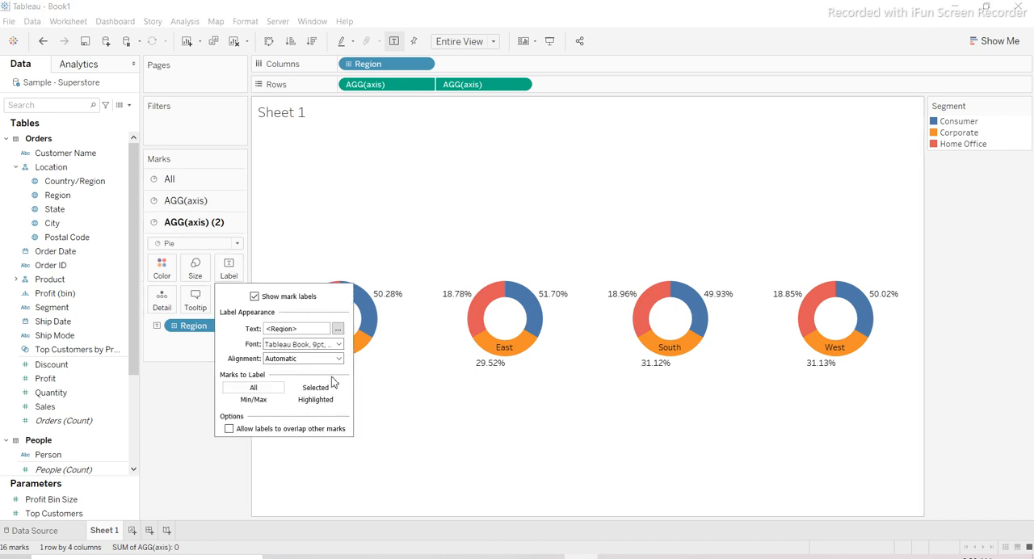
click(329, 360)
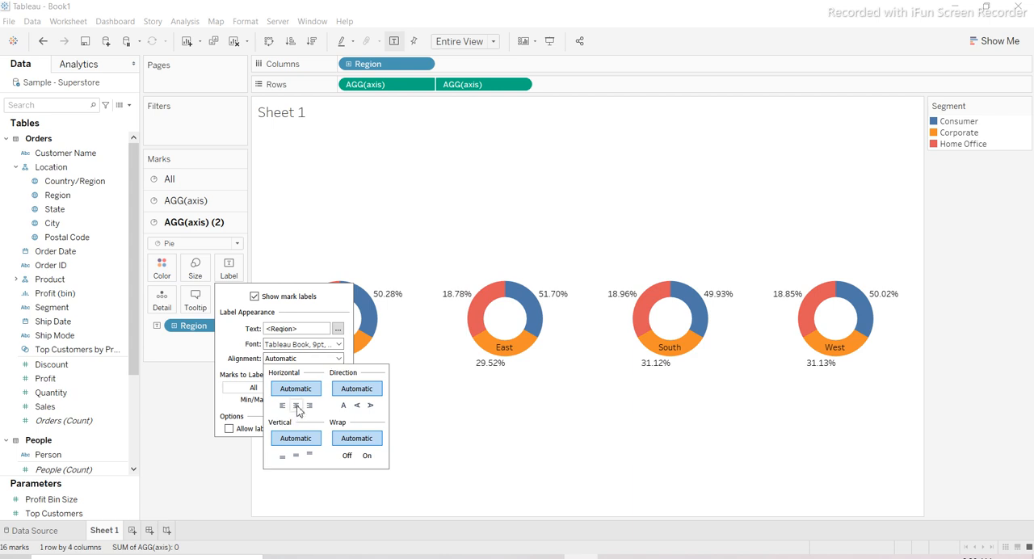
click(296, 406)
click(296, 456)
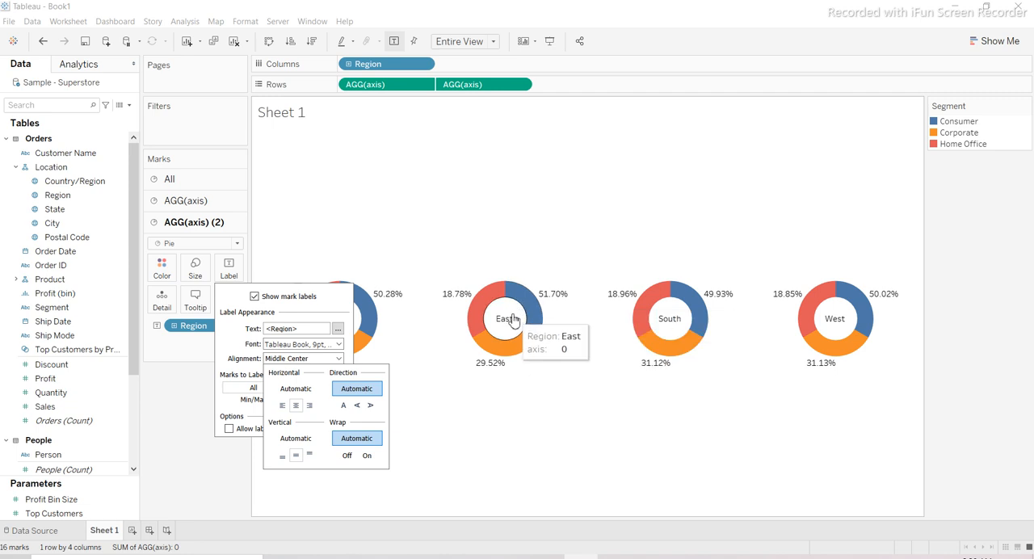
click(471, 248)
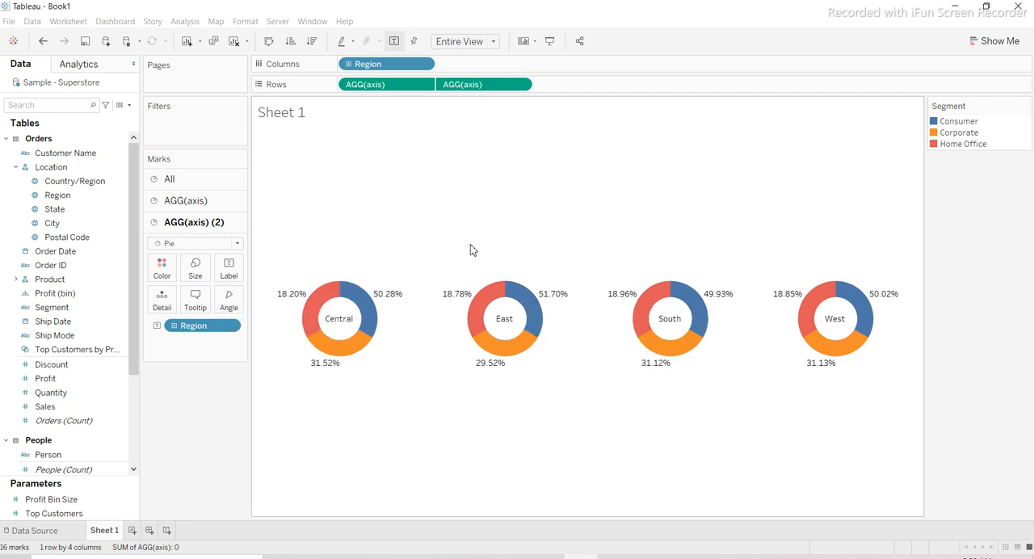